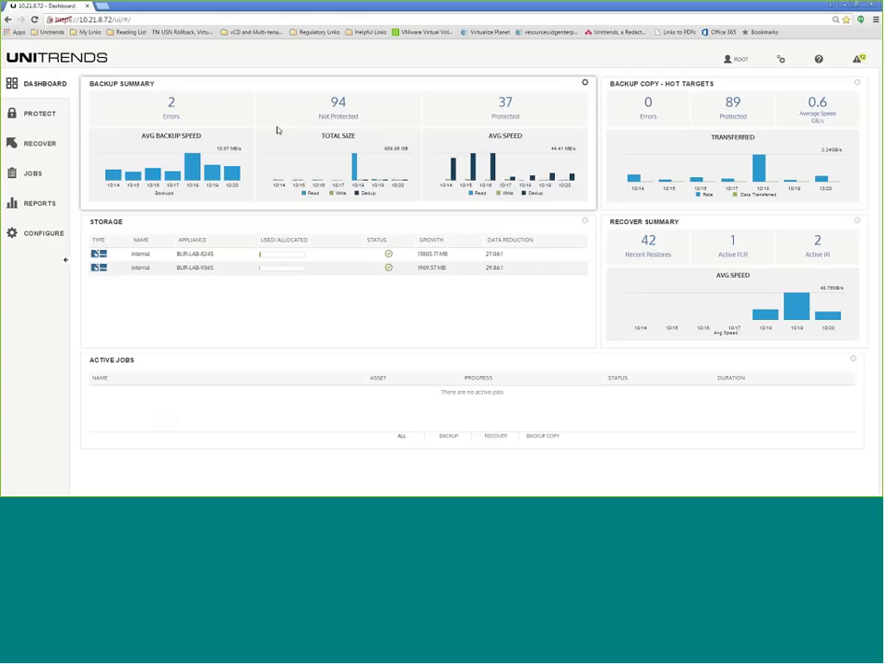
- Review the Backup Failures report, return to the dashboard and open the Protection Summary report from the protected assets count
{"action": "left_click", "coordinate": [172, 104]}
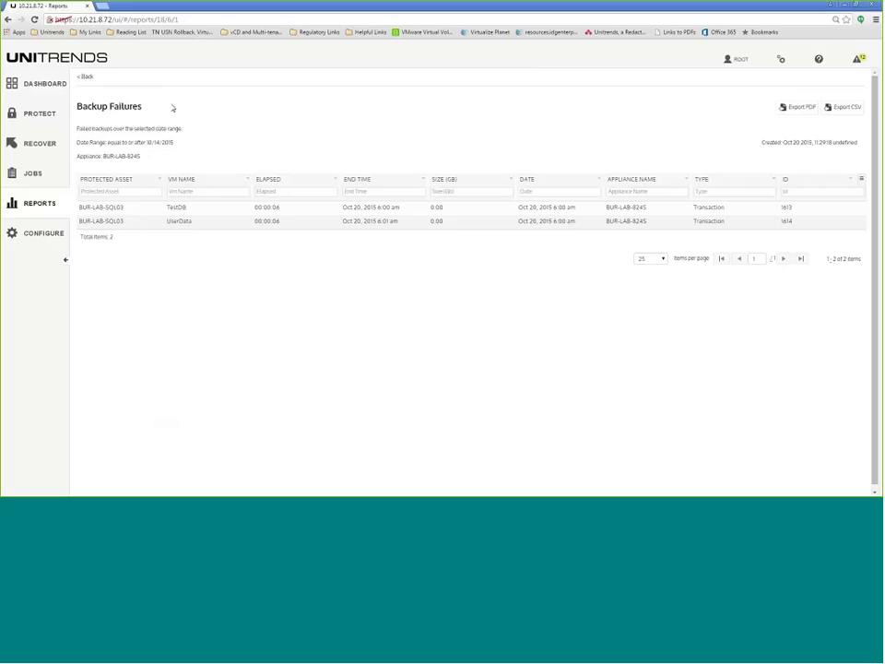
{"action": "left_click", "coordinate": [53, 88]}
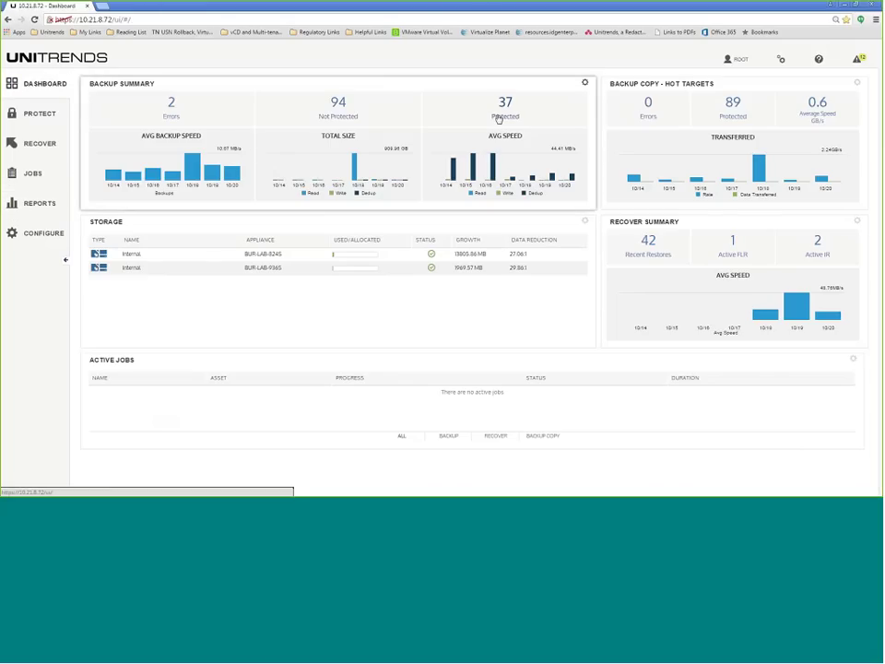
{"action": "left_click", "coordinate": [505, 111]}
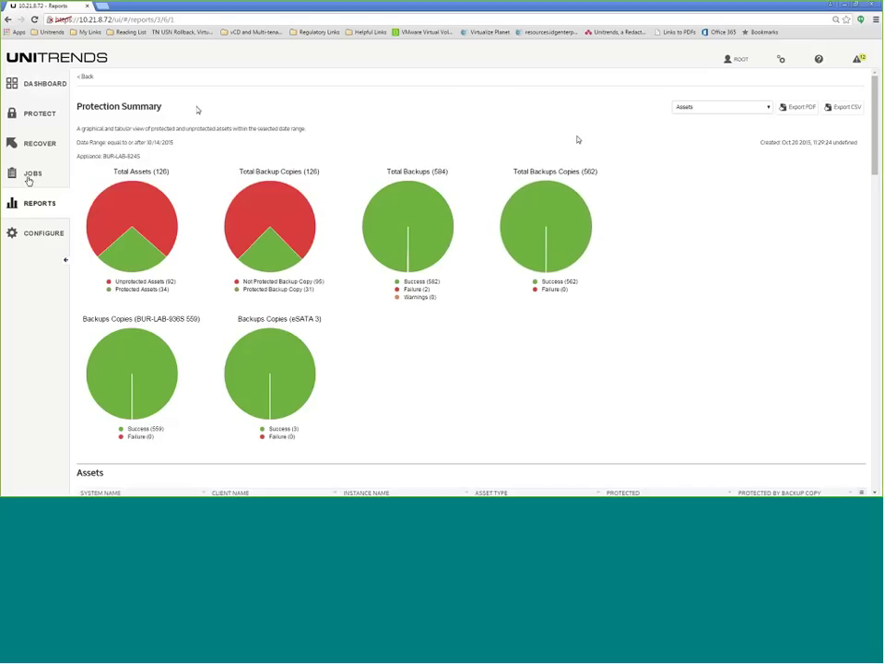
{"action": "scroll", "coordinate": [680, 250], "scroll_direction": "down", "scroll_amount": 2}
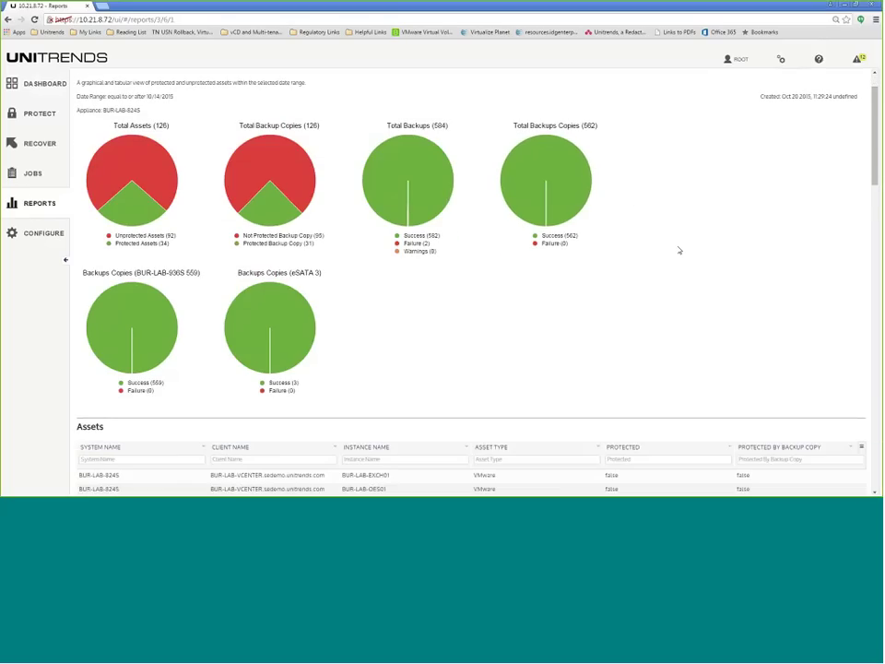
{"action": "scroll", "coordinate": [590, 241], "scroll_direction": "up", "scroll_amount": 2}
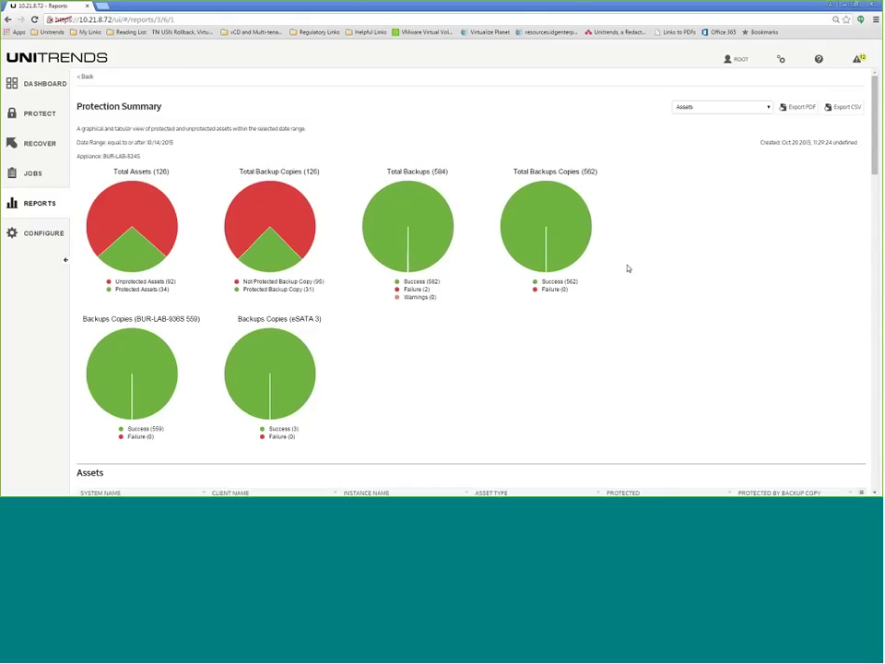
- Filter the Protection Summary's Assets table to rows whose Protected value is true and look through the filtered list
{"action": "scroll", "coordinate": [630, 267], "scroll_direction": "down", "scroll_amount": 4}
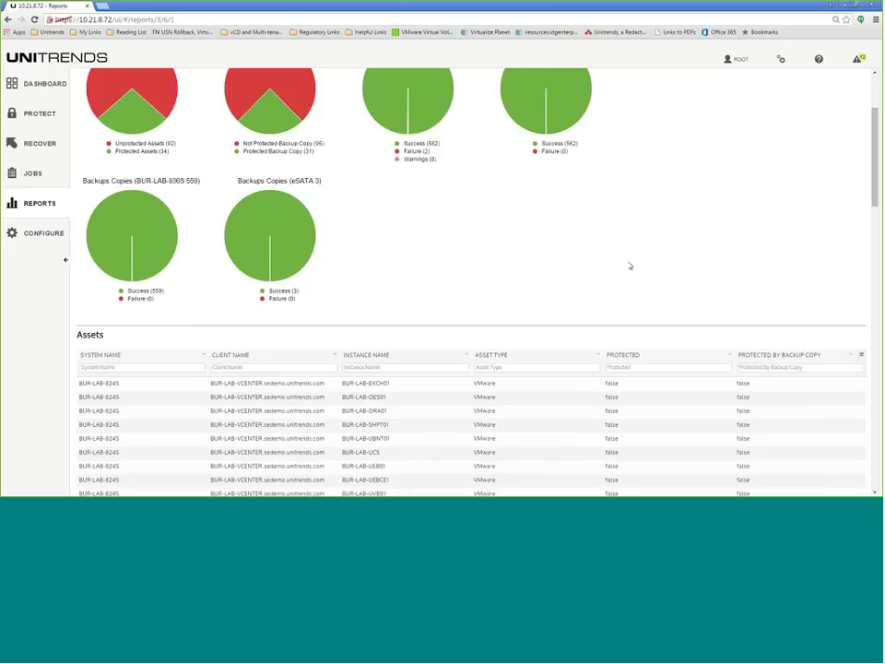
{"action": "left_click", "coordinate": [623, 322]}
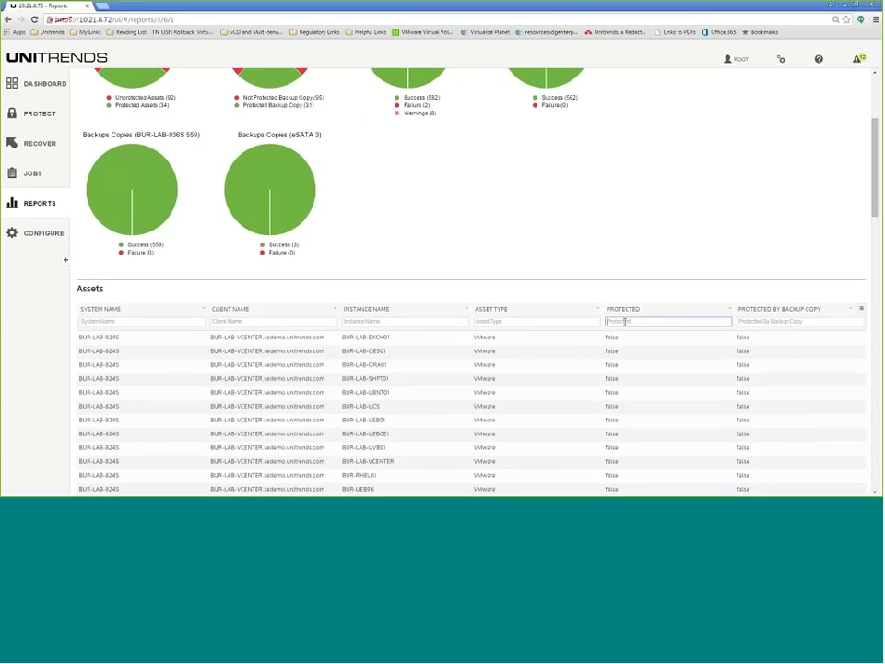
{"action": "type", "text": "true"}
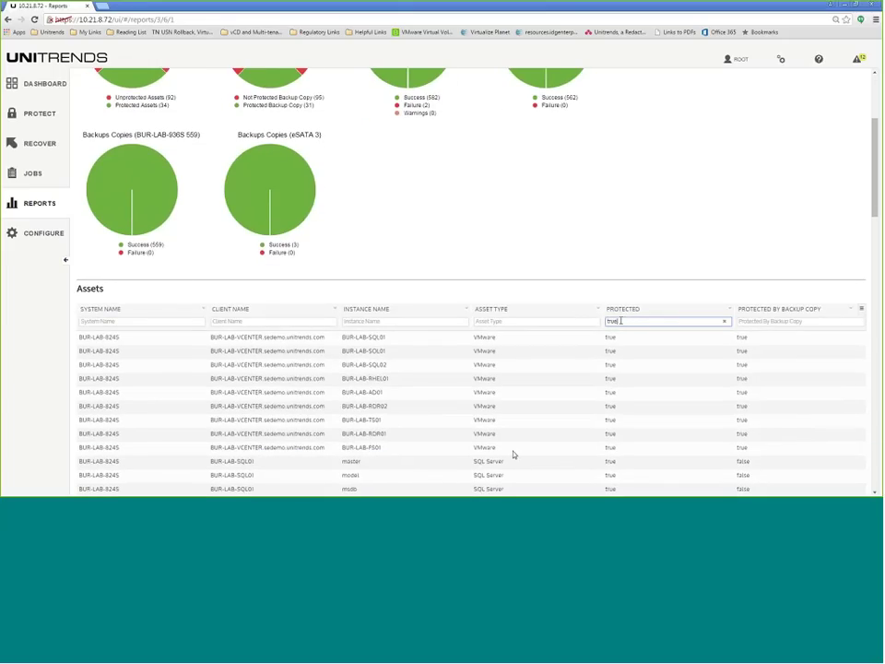
{"action": "scroll", "coordinate": [624, 368], "scroll_direction": "down", "scroll_amount": 2}
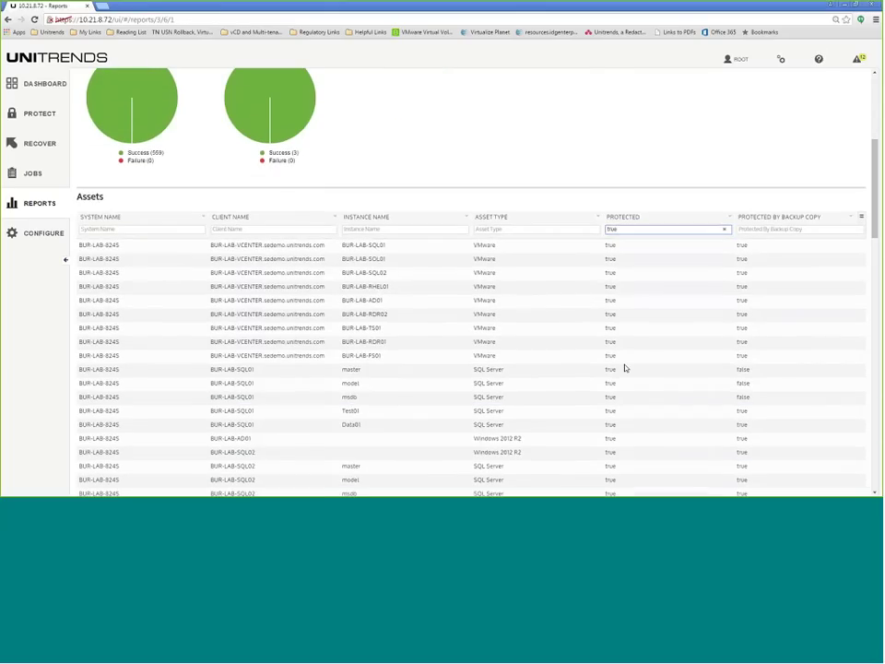
{"action": "scroll", "coordinate": [626, 366], "scroll_direction": "up", "scroll_amount": 2}
{"action": "scroll", "coordinate": [628, 366], "scroll_direction": "down", "scroll_amount": 4}
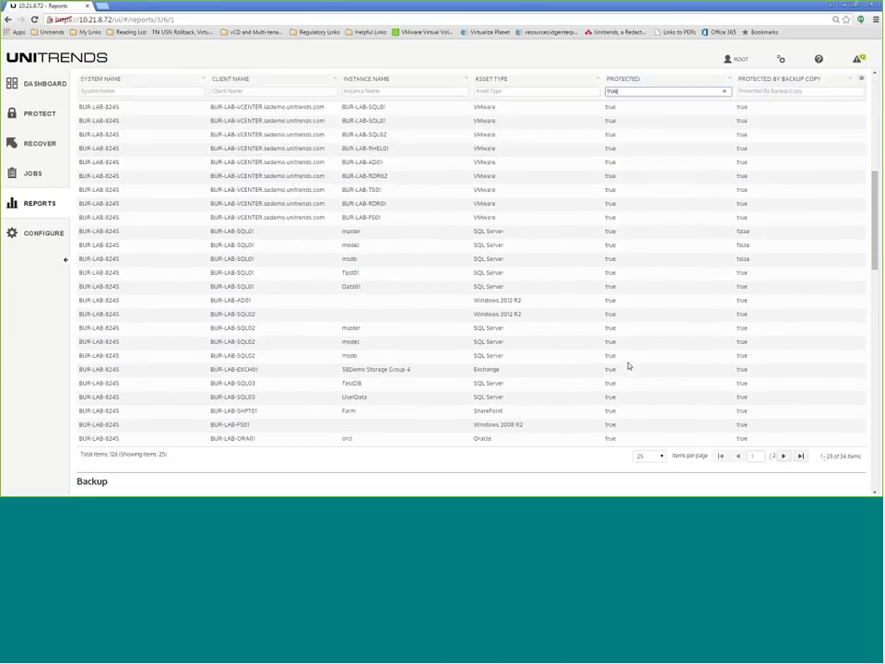
{"action": "scroll", "coordinate": [628, 366], "scroll_direction": "up", "scroll_amount": 10}
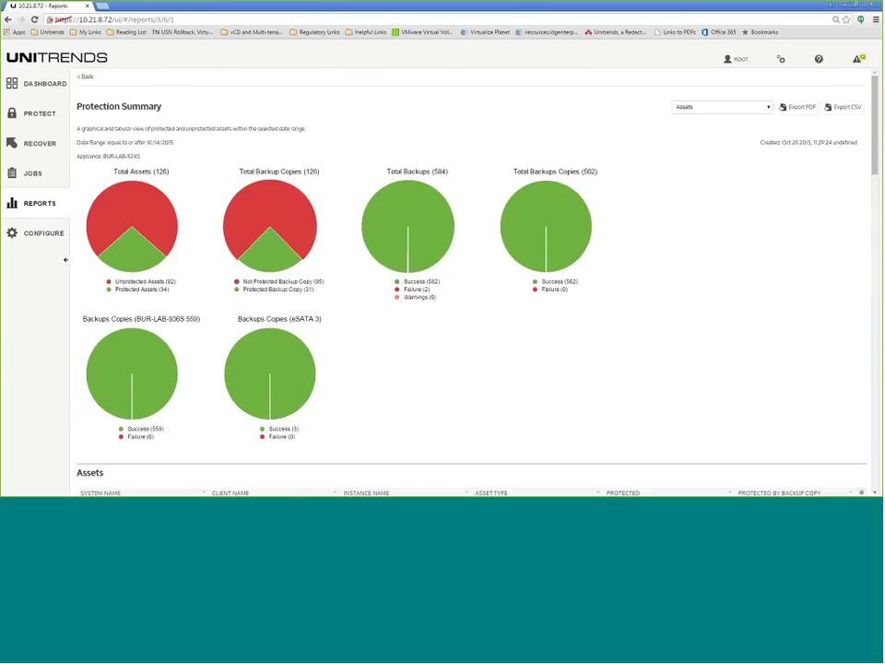
- Add the Community and Daily Feed tiles to the dashboard, save the tile preferences and look at the added tiles
{"action": "left_click", "coordinate": [53, 85]}
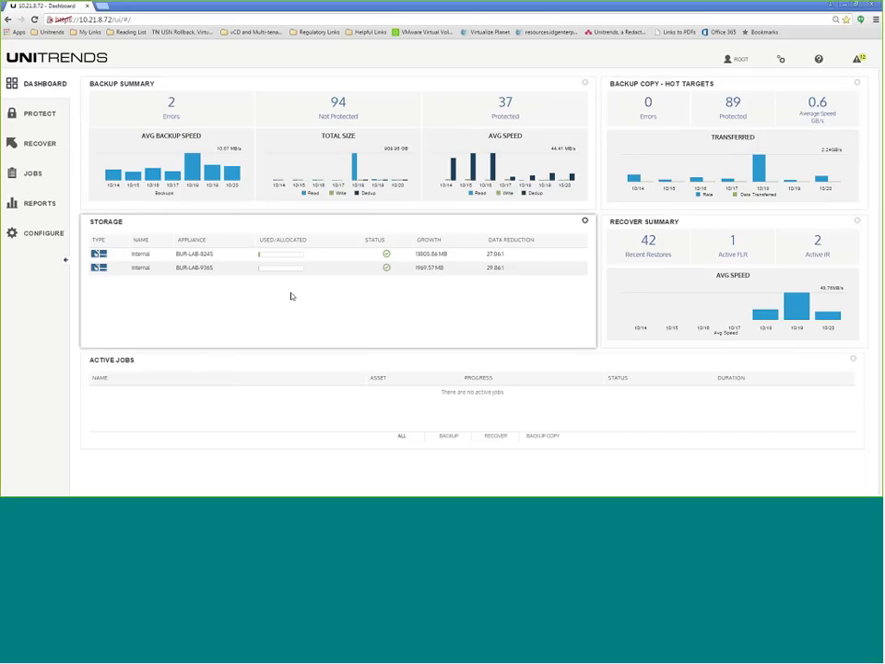
{"action": "left_click", "coordinate": [584, 83]}
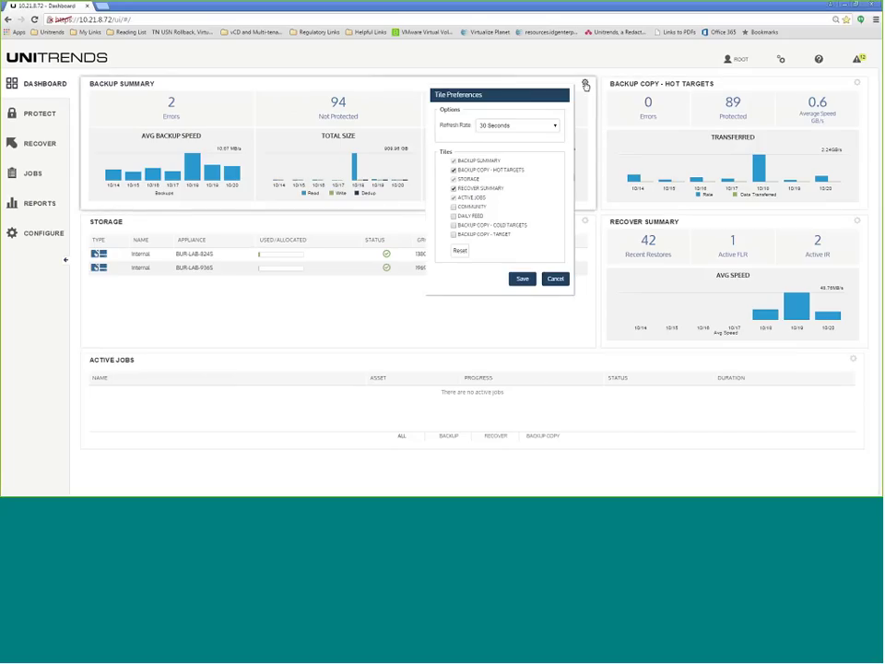
{"action": "left_click", "coordinate": [465, 207]}
{"action": "left_click", "coordinate": [466, 216]}
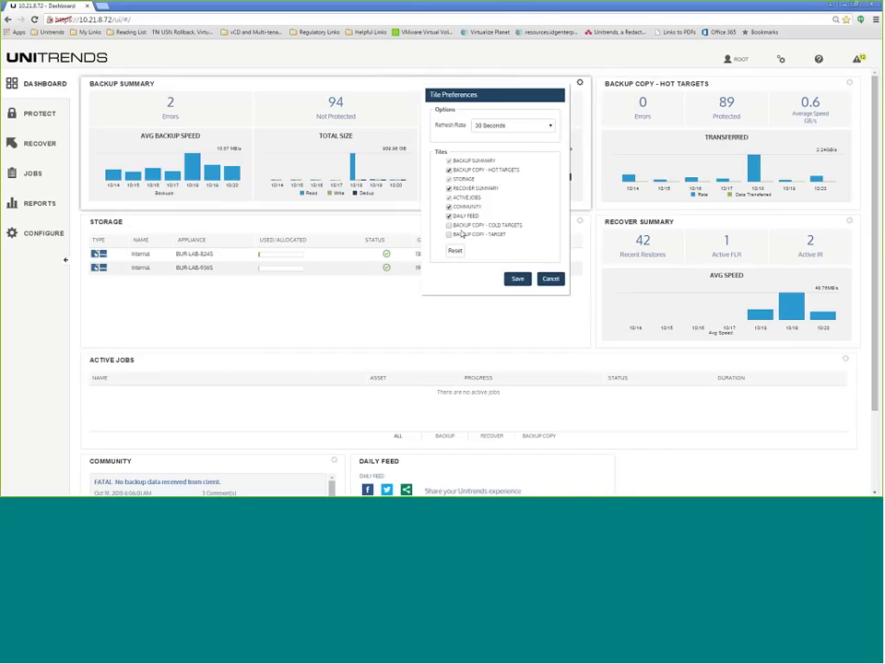
{"action": "left_click", "coordinate": [517, 278]}
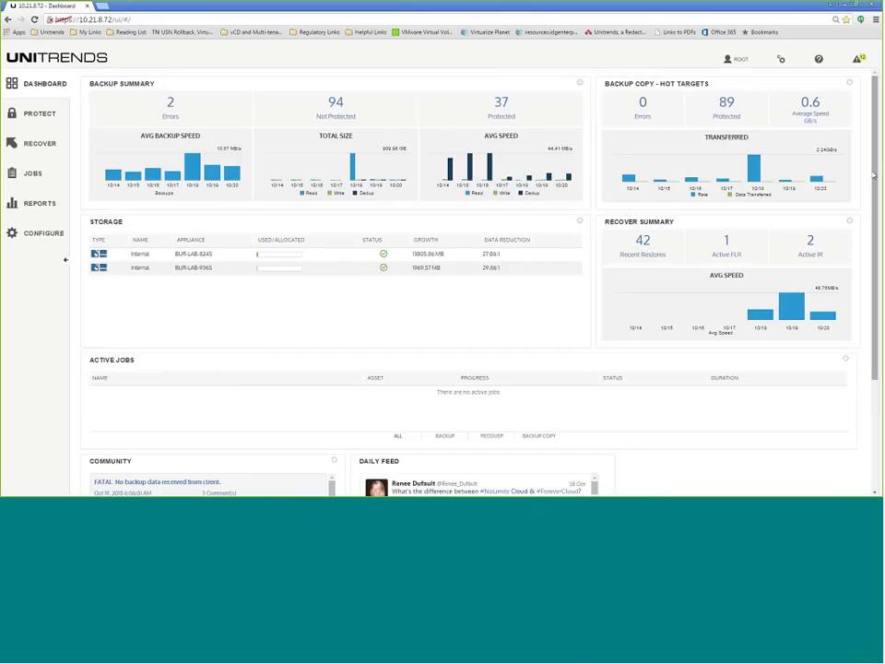
{"action": "left_click_drag", "start_coordinate": [873, 176], "coordinate": [861, 336]}
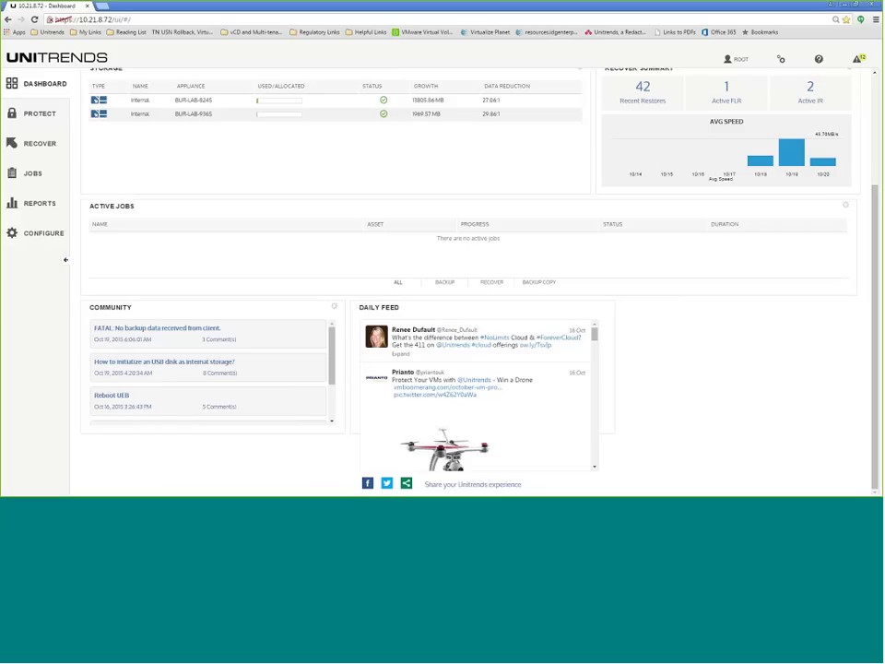
{"action": "scroll", "coordinate": [656, 243], "scroll_direction": "up", "scroll_amount": 3}
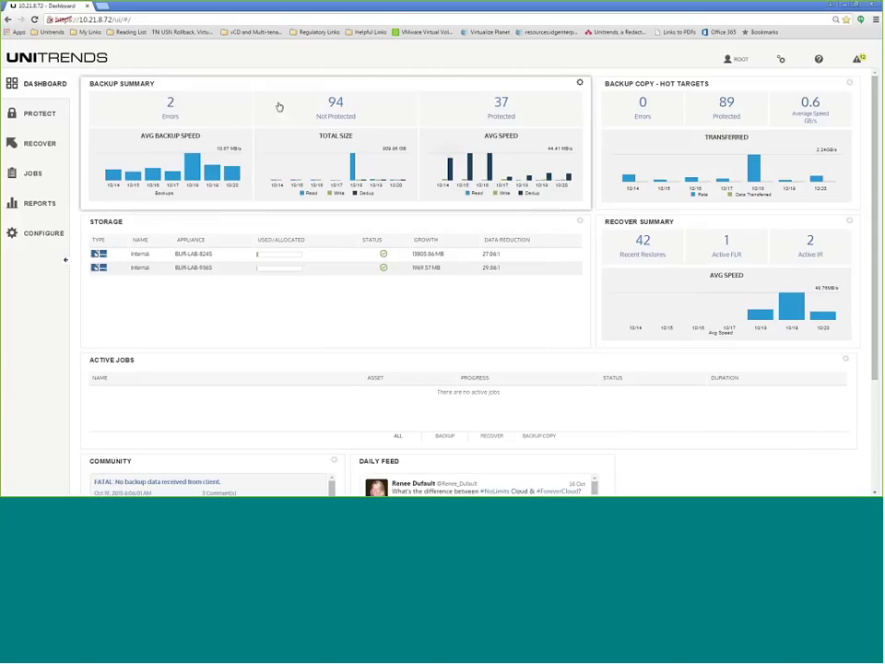
- Look over the help options, review the appliance alerts sorted by time and close the alerts list
{"action": "left_click", "coordinate": [781, 61]}
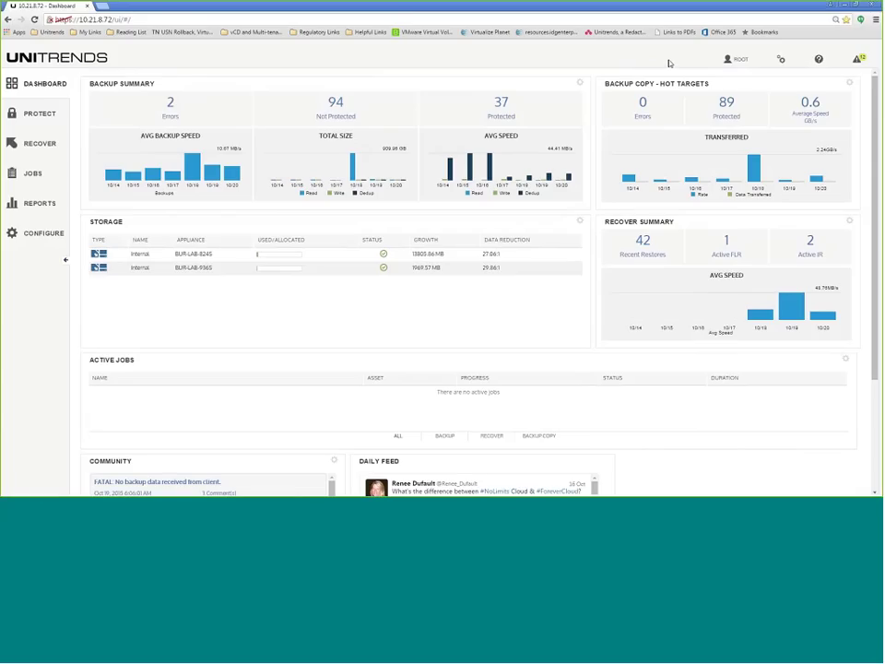
{"action": "left_click", "coordinate": [818, 58]}
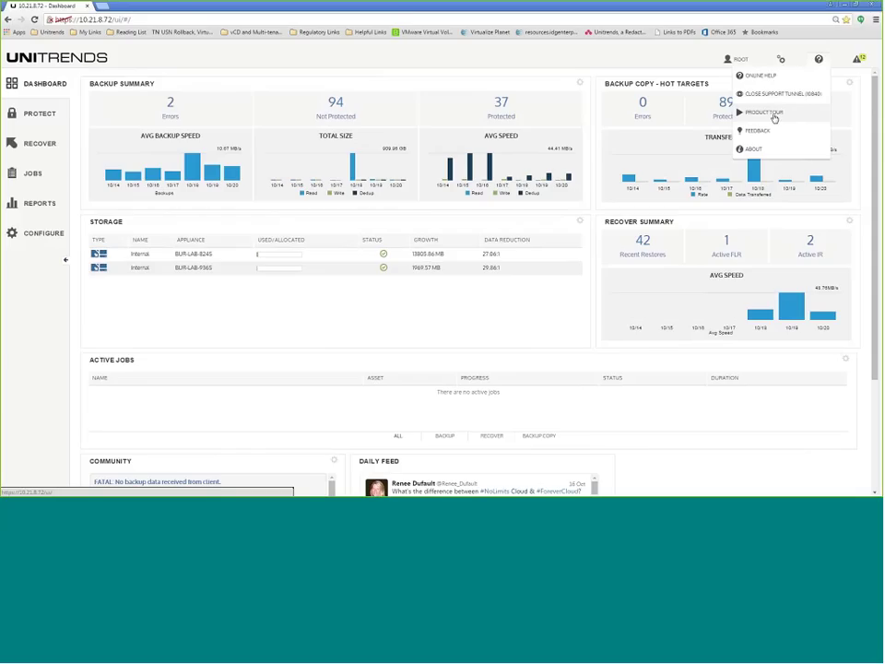
{"action": "left_click", "coordinate": [857, 58]}
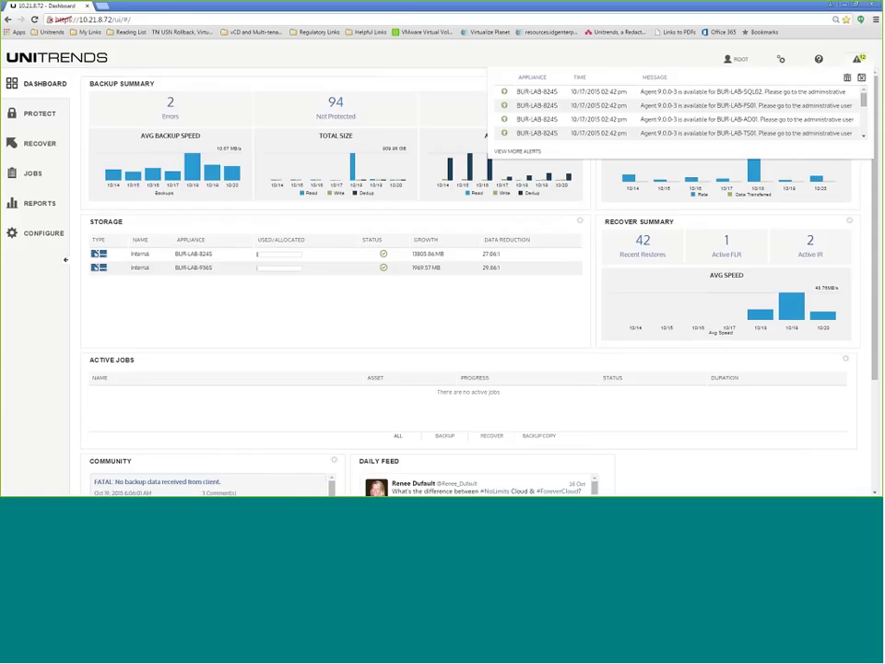
{"action": "left_click", "coordinate": [580, 77]}
{"action": "scroll", "coordinate": [863, 101], "scroll_direction": "down", "scroll_amount": 2}
{"action": "scroll", "coordinate": [863, 101], "scroll_direction": "up", "scroll_amount": 2}
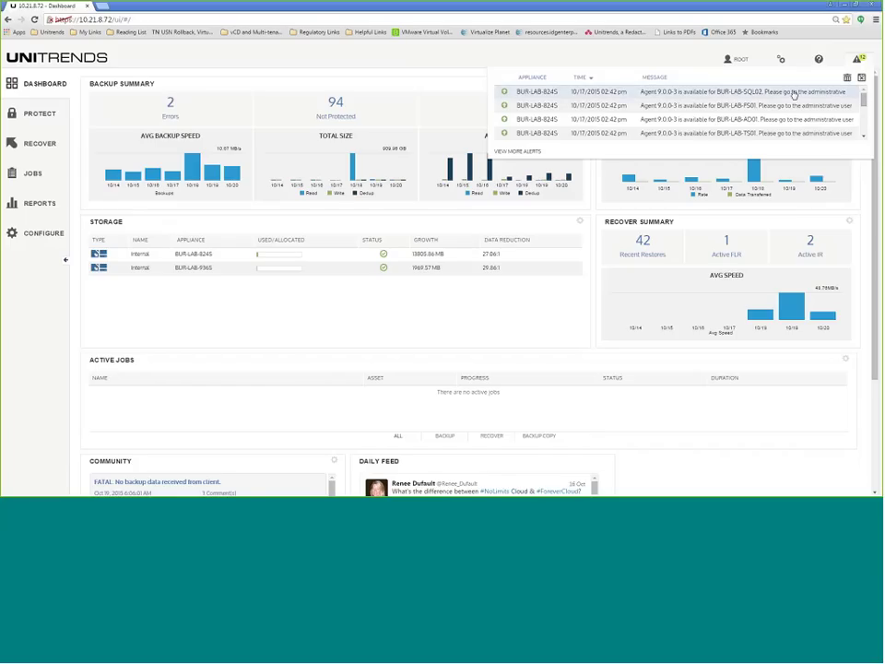
{"action": "left_click", "coordinate": [686, 106]}
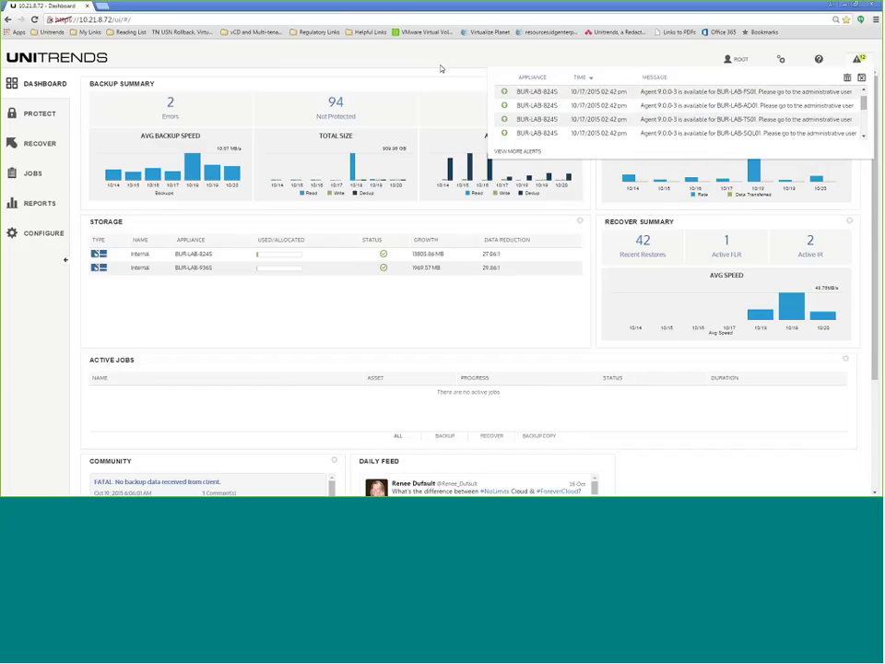
{"action": "left_click", "coordinate": [635, 46]}
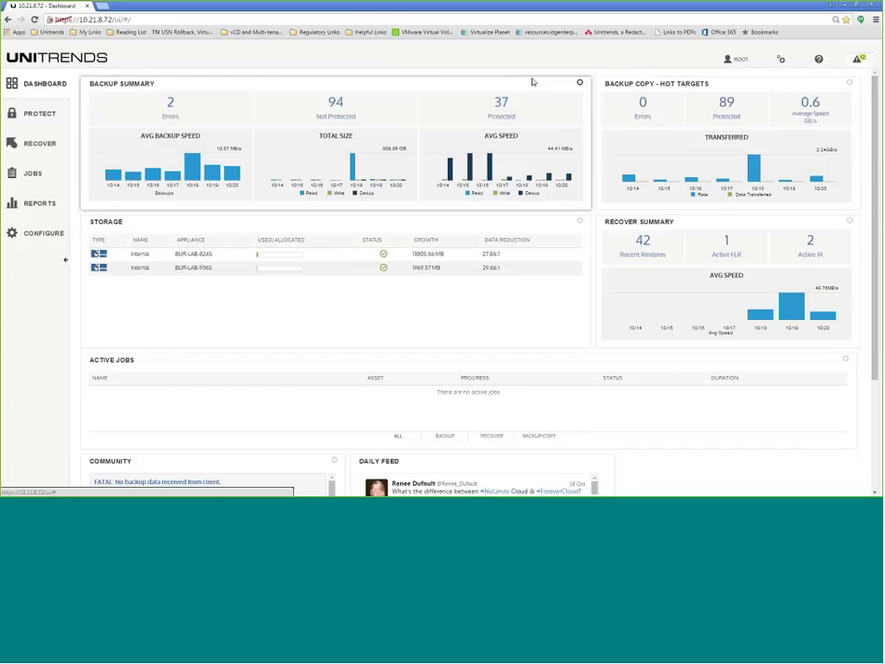
- Show the protection status of the assets on appliance BUR-LAB-824S and expand the appliance in the Protect inventory
{"action": "left_click", "coordinate": [39, 117]}
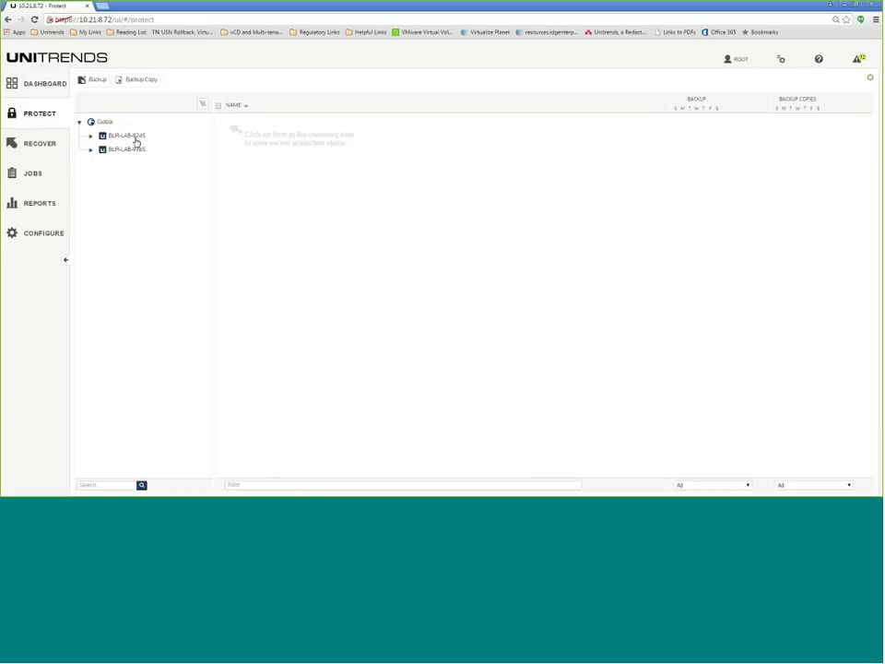
{"action": "left_click", "coordinate": [136, 141]}
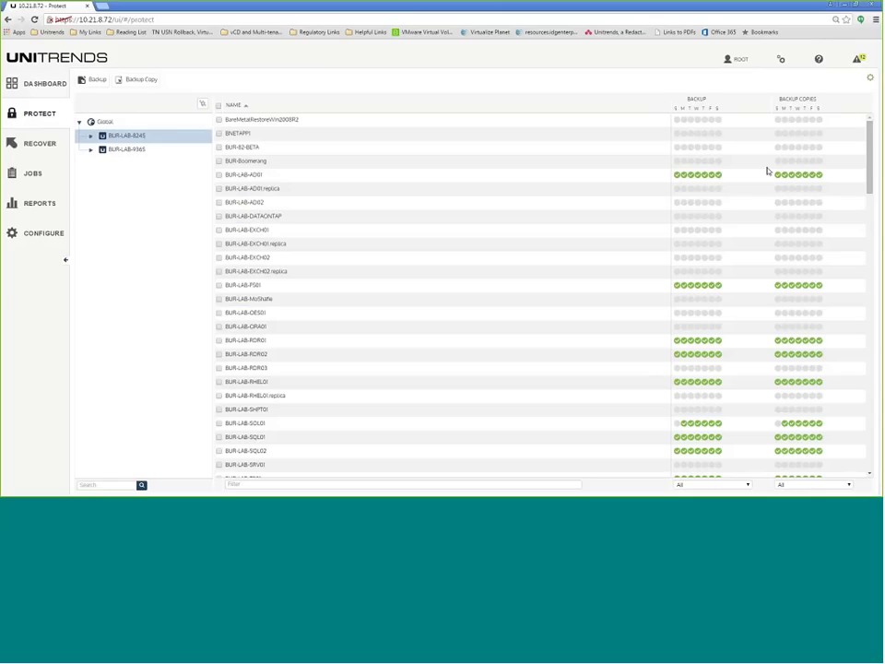
{"action": "mouse_move", "coordinate": [720, 178]}
{"action": "left_click", "coordinate": [92, 136]}
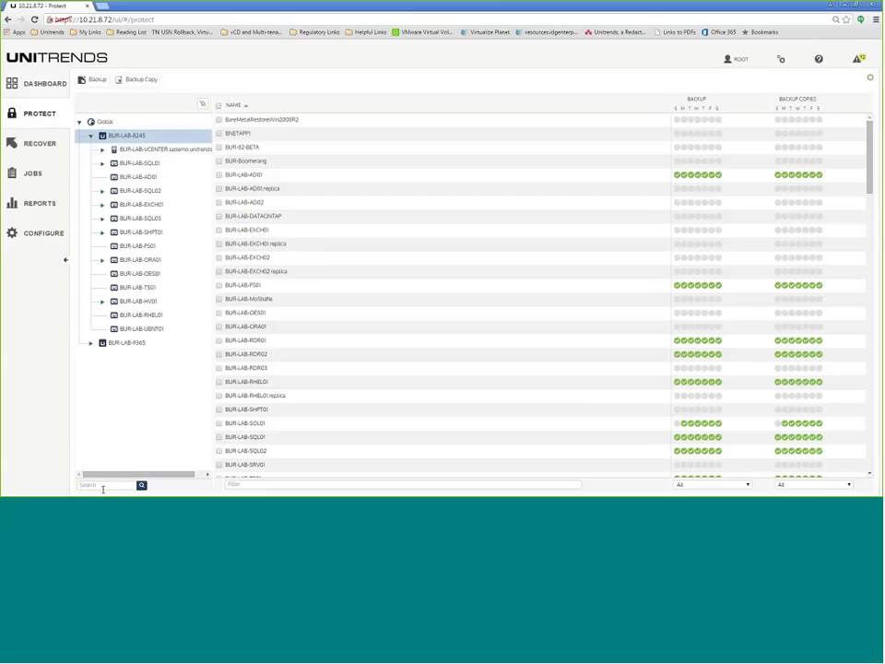
- Filter the appliance's asset list by backup status Failed Today
{"action": "left_click", "coordinate": [104, 486]}
{"action": "left_click", "coordinate": [329, 482]}
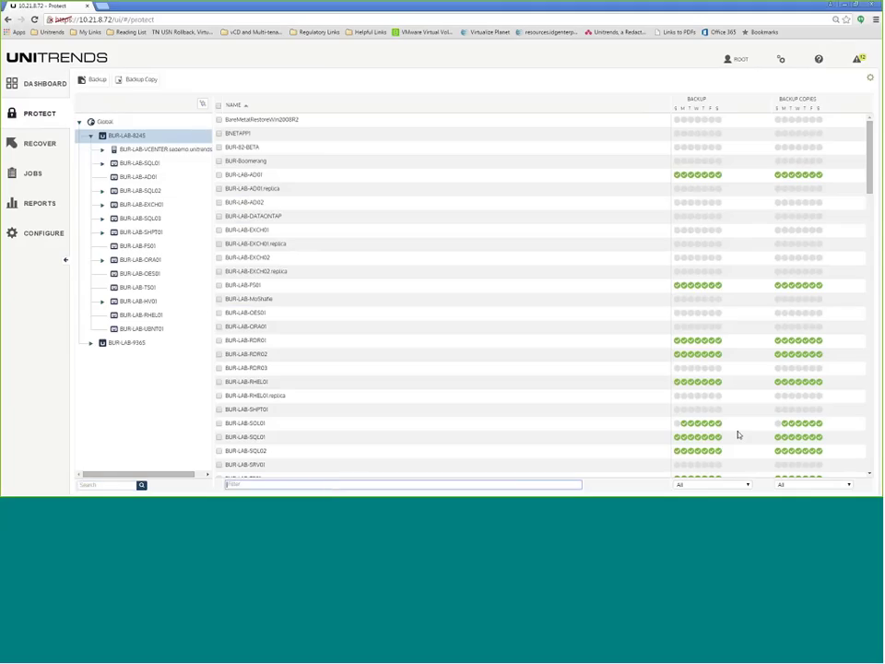
{"action": "left_click", "coordinate": [737, 484]}
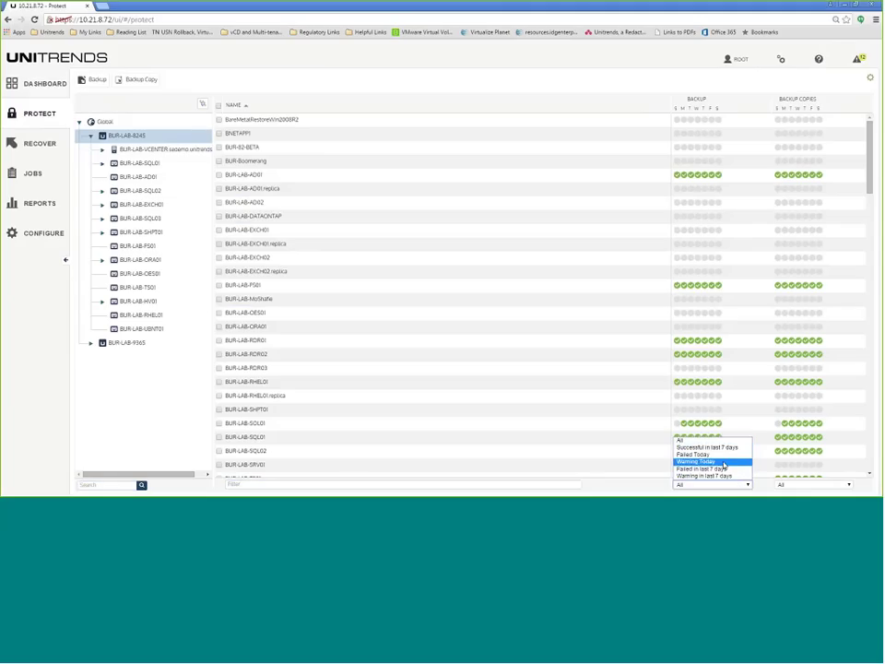
{"action": "left_click", "coordinate": [724, 454]}
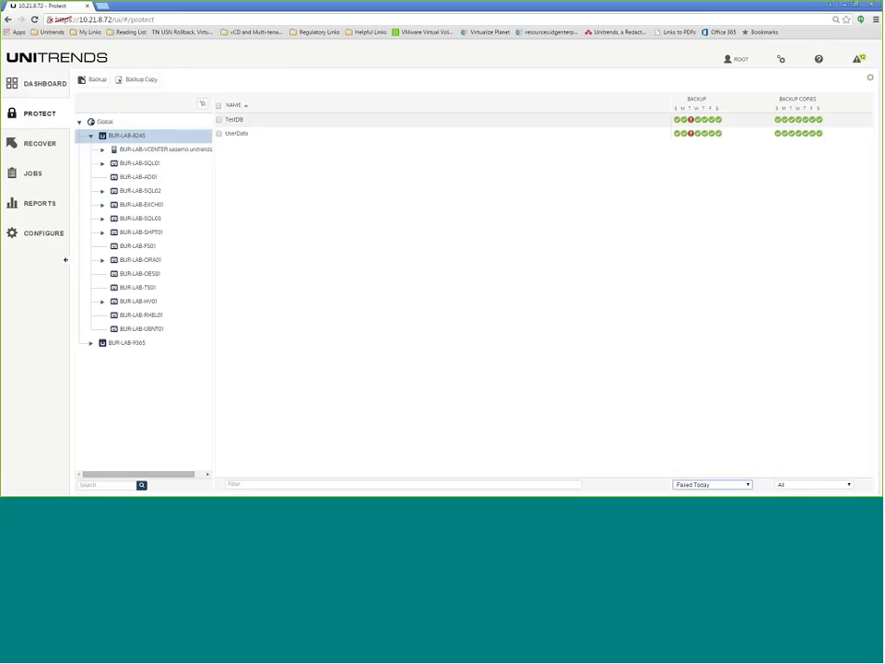
- Review the backup status details of TestDB for the day marked as failed and close them
{"action": "left_click", "coordinate": [690, 120]}
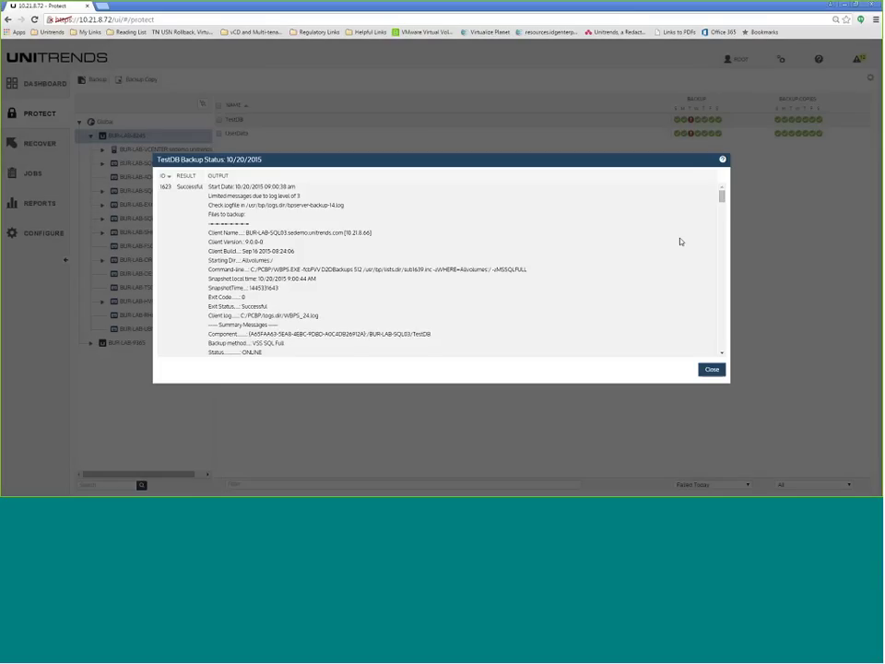
{"action": "left_click_drag", "start_coordinate": [720, 205], "coordinate": [714, 251]}
{"action": "left_click", "coordinate": [708, 370]}
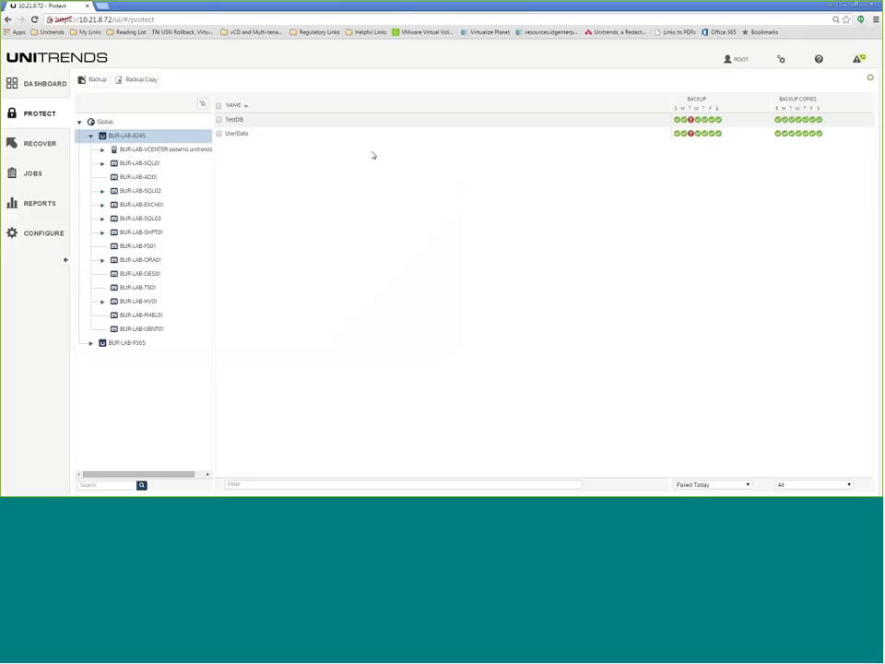
- Start creating a backup job and select the agent-based asset BUR-LAB-FS01
{"action": "left_click", "coordinate": [93, 82]}
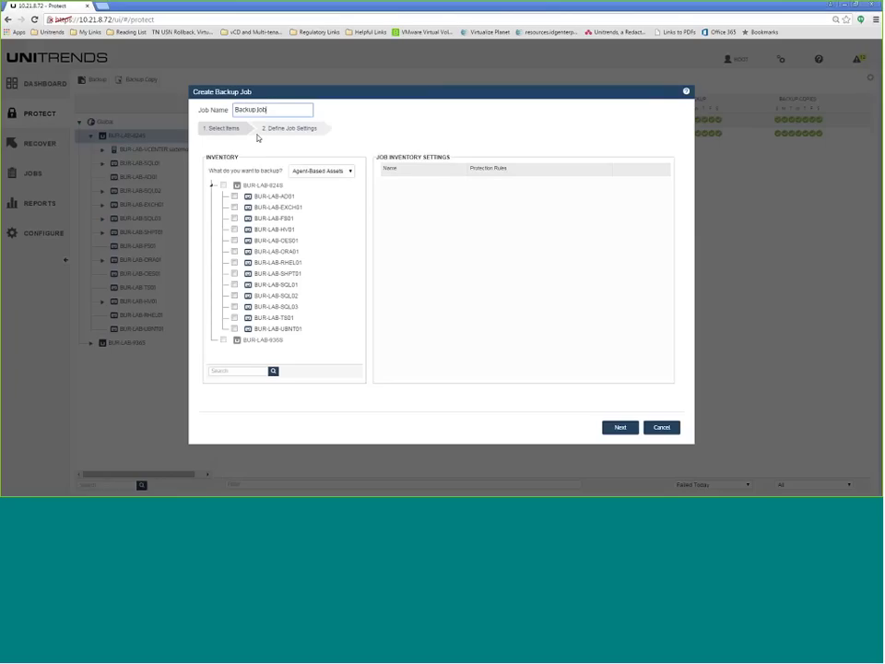
{"action": "left_click", "coordinate": [235, 218]}
- Switch the backup job's inventory to VMware Assets and expand the vCenter server under BUR-LAB-824S
{"action": "left_click", "coordinate": [321, 170]}
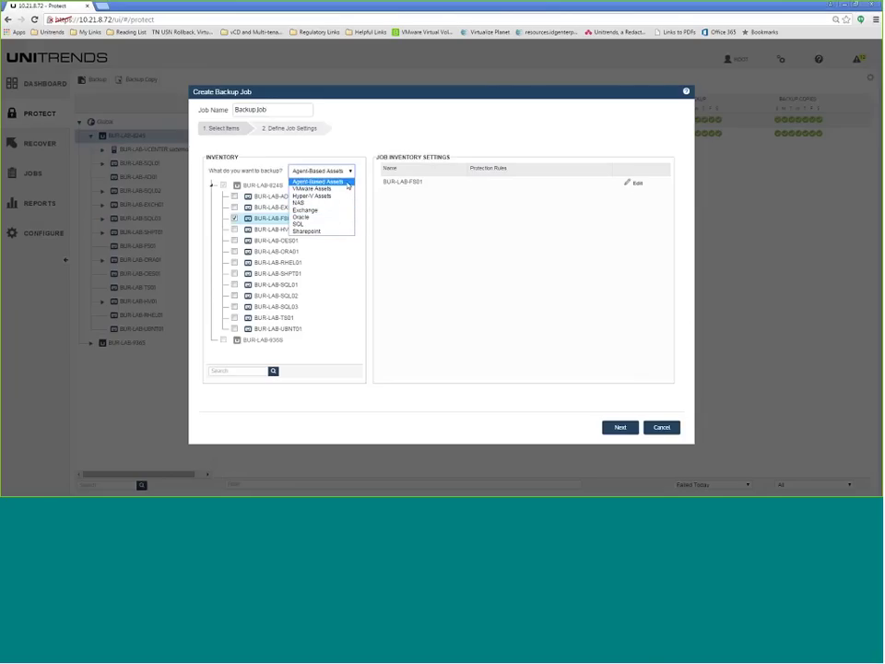
{"action": "left_click", "coordinate": [314, 188]}
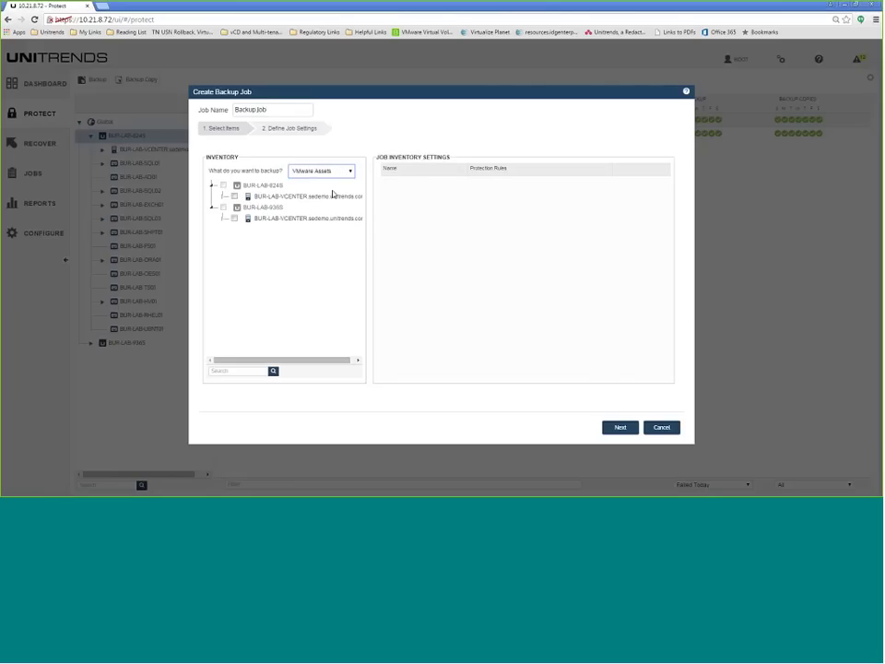
{"action": "left_click", "coordinate": [222, 197]}
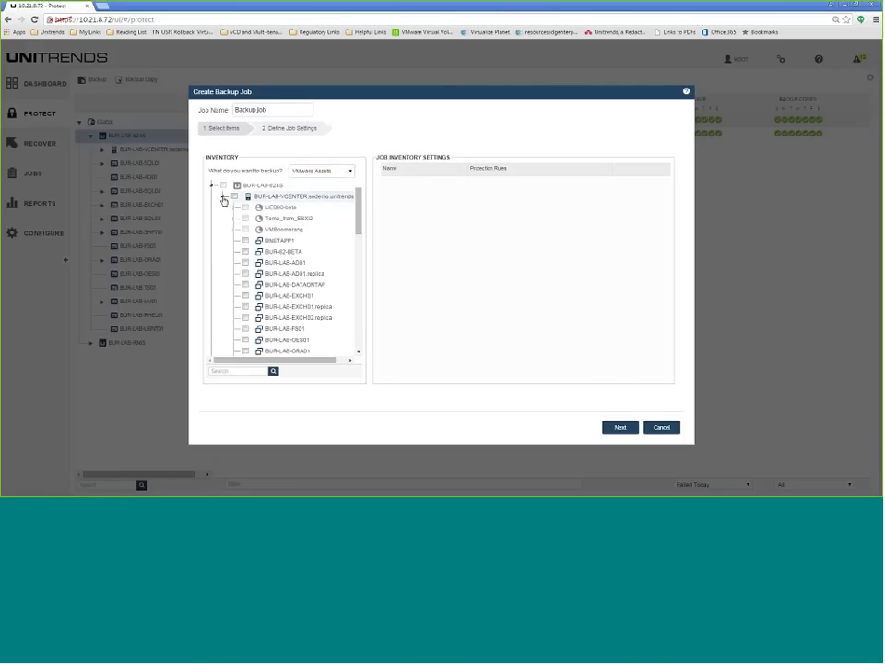
- Add BUR-82-BETA to the backup job, review the available backup modes in its job settings, and cancel the job
{"action": "left_click", "coordinate": [245, 251]}
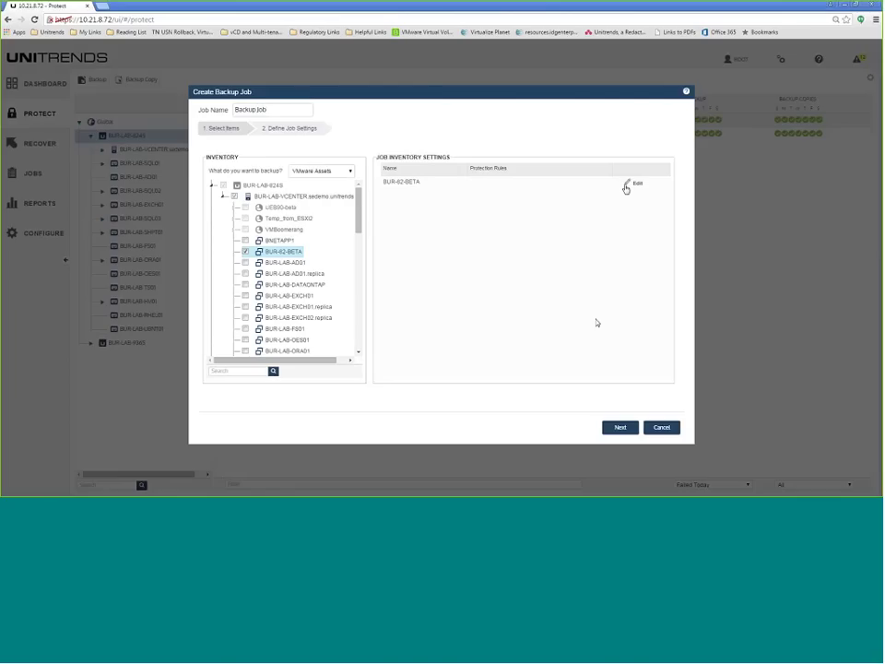
{"action": "left_click", "coordinate": [616, 426]}
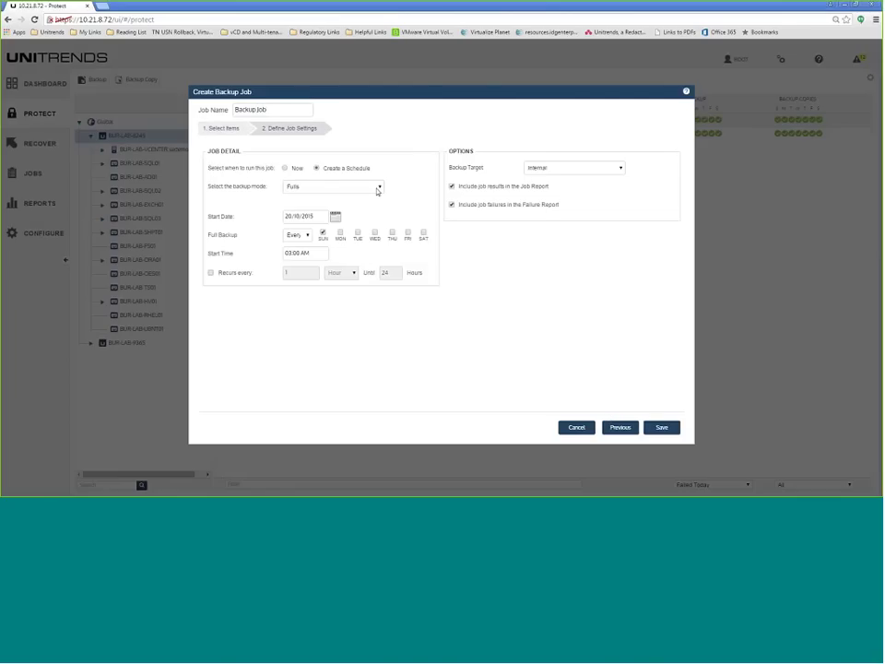
{"action": "left_click", "coordinate": [377, 188]}
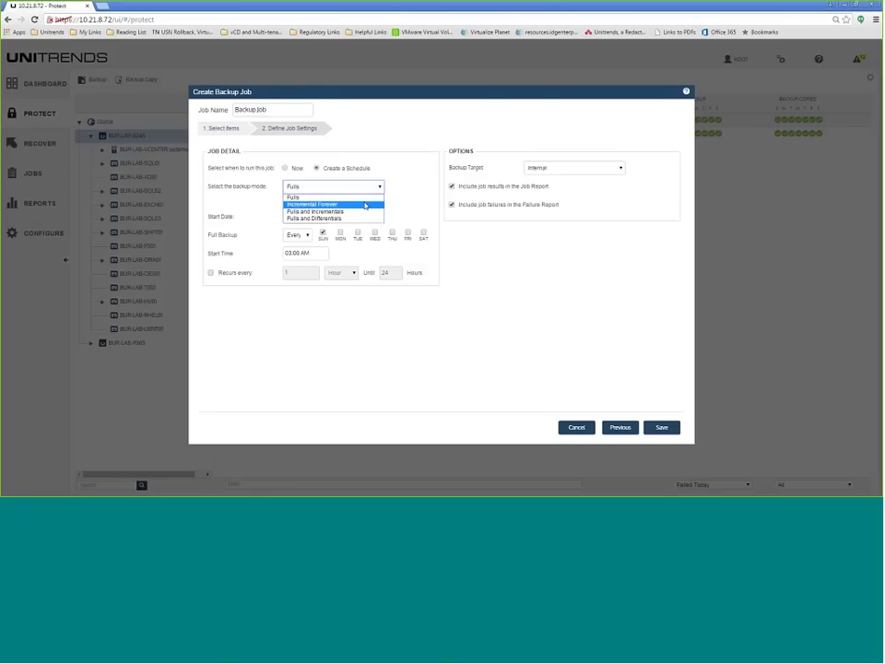
{"action": "left_click", "coordinate": [373, 188]}
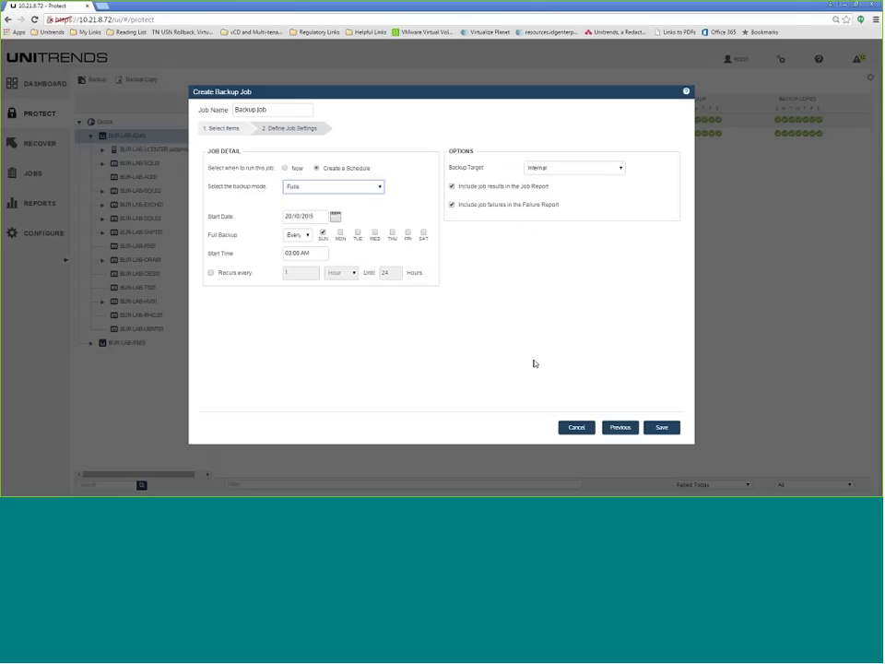
{"action": "left_click", "coordinate": [574, 428]}
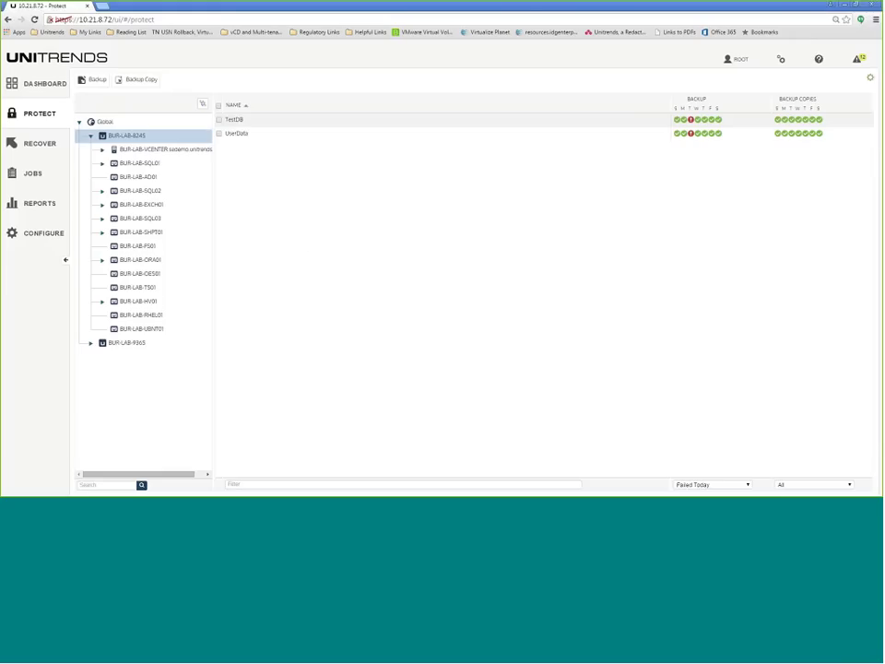
- Start a backup copy job and select BUR-LAB-SQL02 under BUR-LAB-824S as the item to copy
{"action": "left_click", "coordinate": [143, 81]}
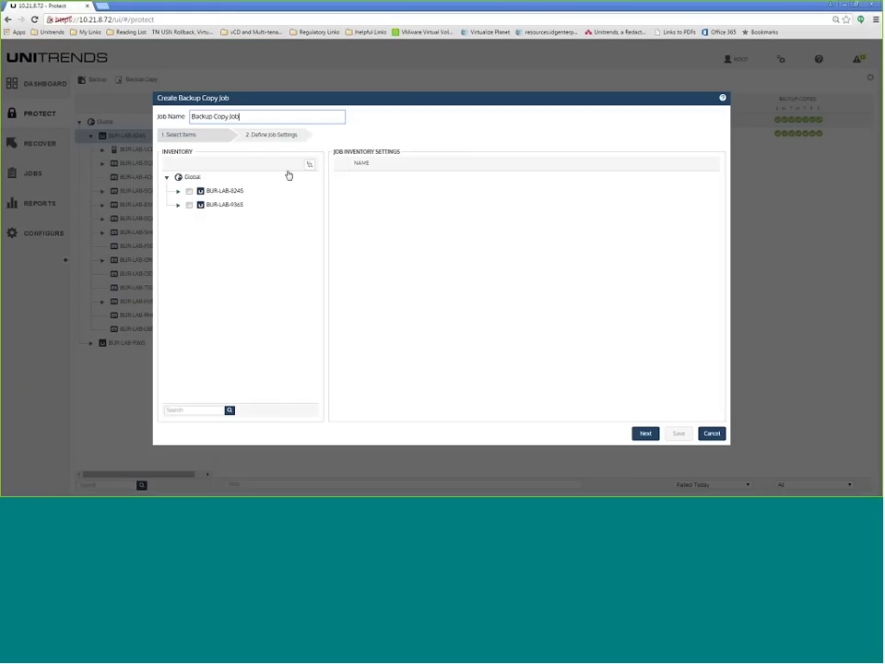
{"action": "left_click", "coordinate": [178, 192]}
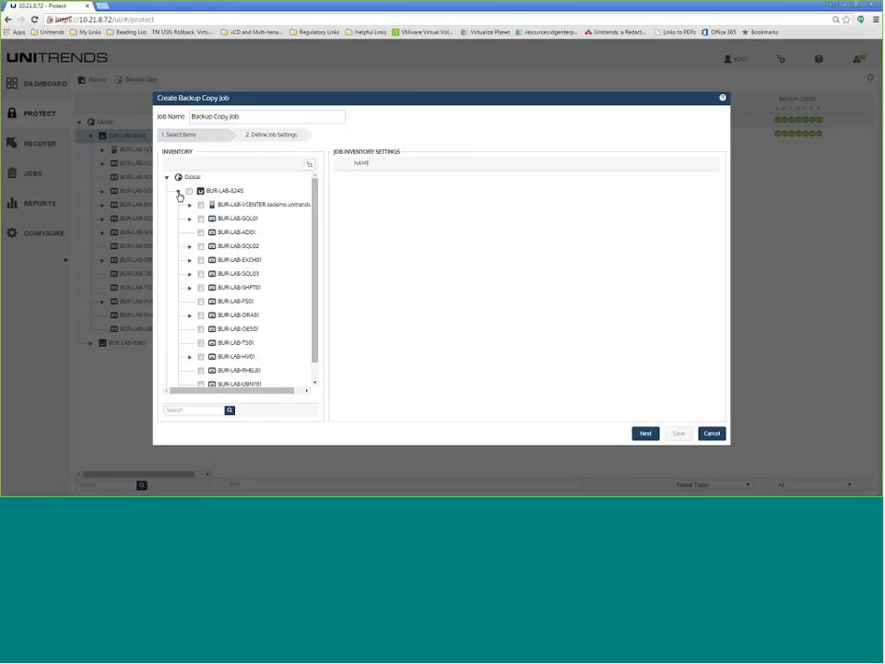
{"action": "left_click", "coordinate": [190, 246]}
{"action": "left_click", "coordinate": [203, 260]}
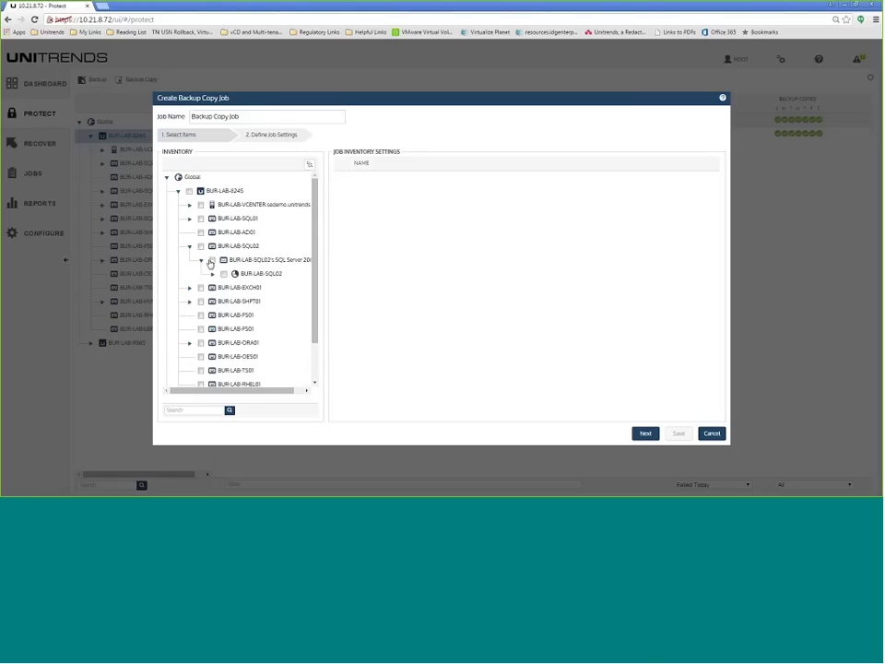
{"action": "left_click", "coordinate": [200, 247]}
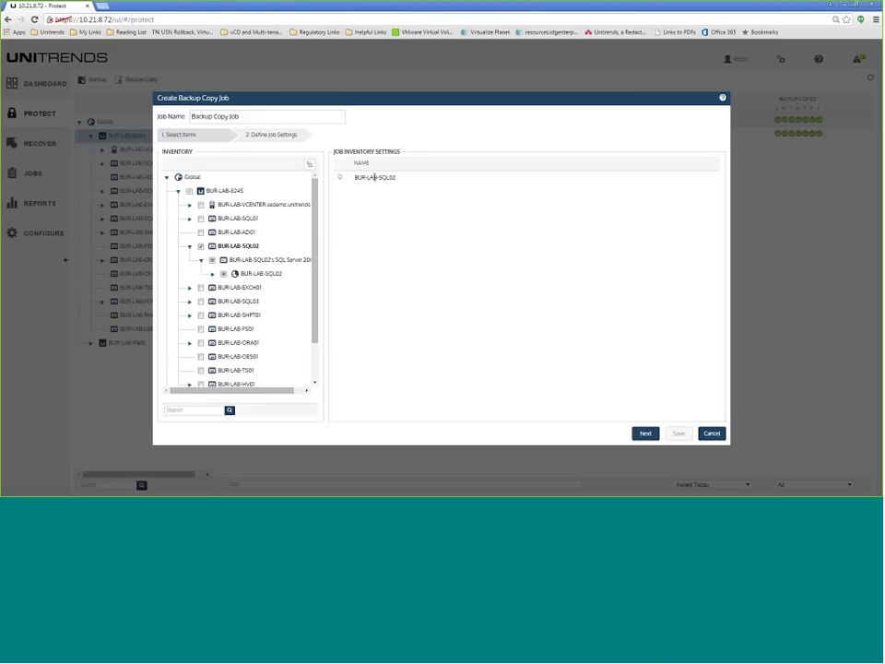
- Review the available backup copy targets in the copy job's settings and cancel the job
{"action": "left_click", "coordinate": [644, 435]}
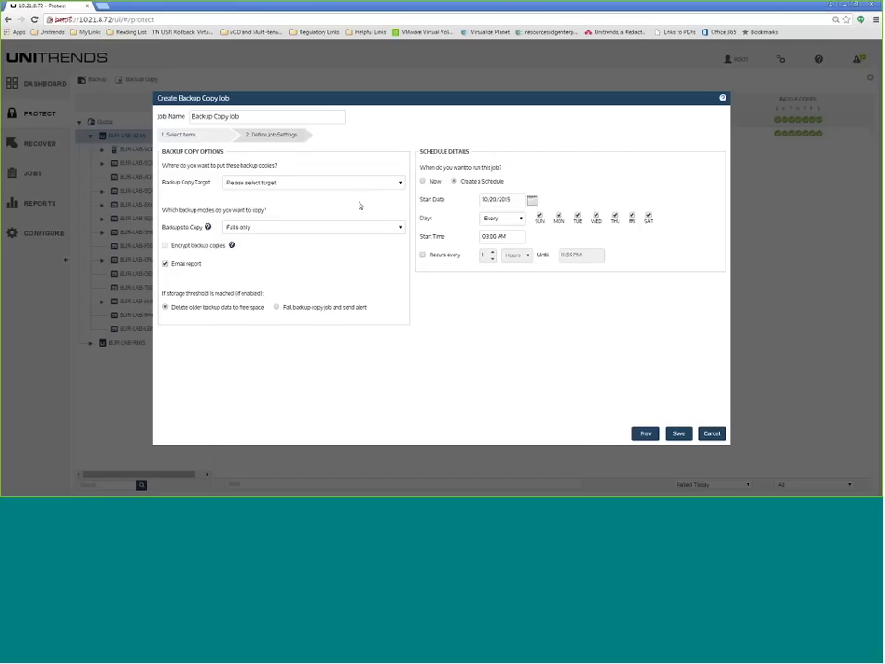
{"action": "left_click", "coordinate": [366, 185]}
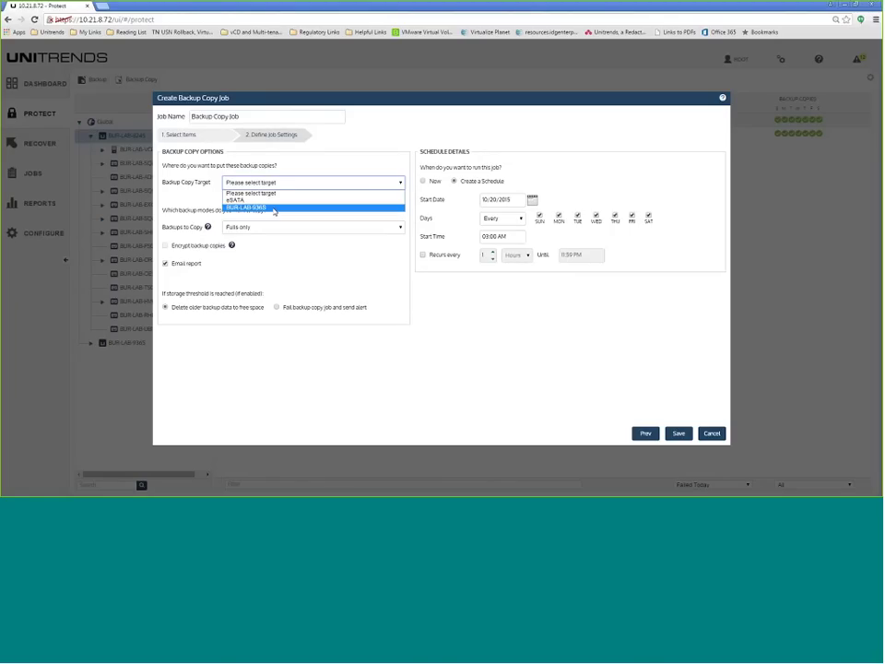
{"action": "left_click", "coordinate": [296, 233]}
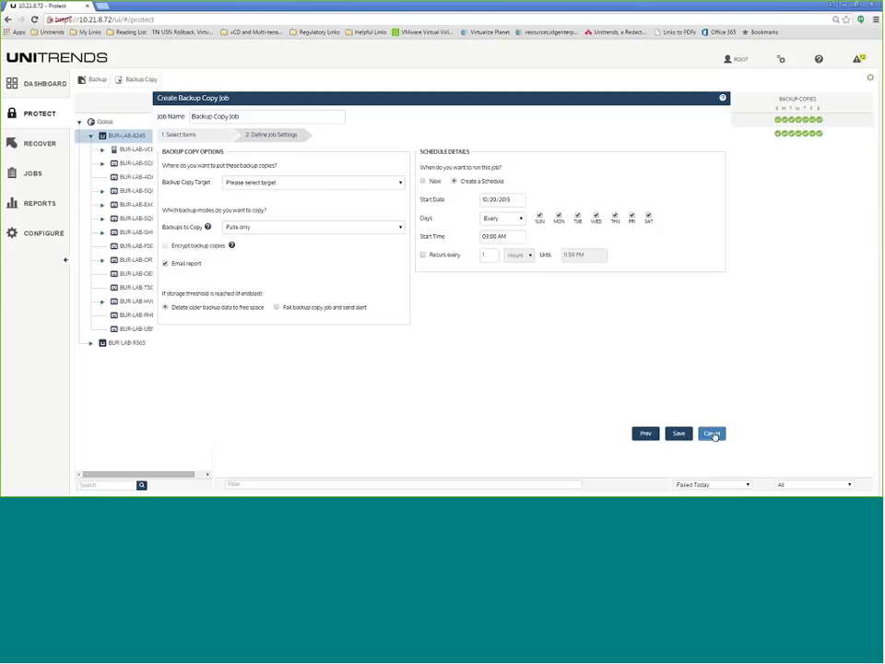
{"action": "left_click", "coordinate": [712, 433]}
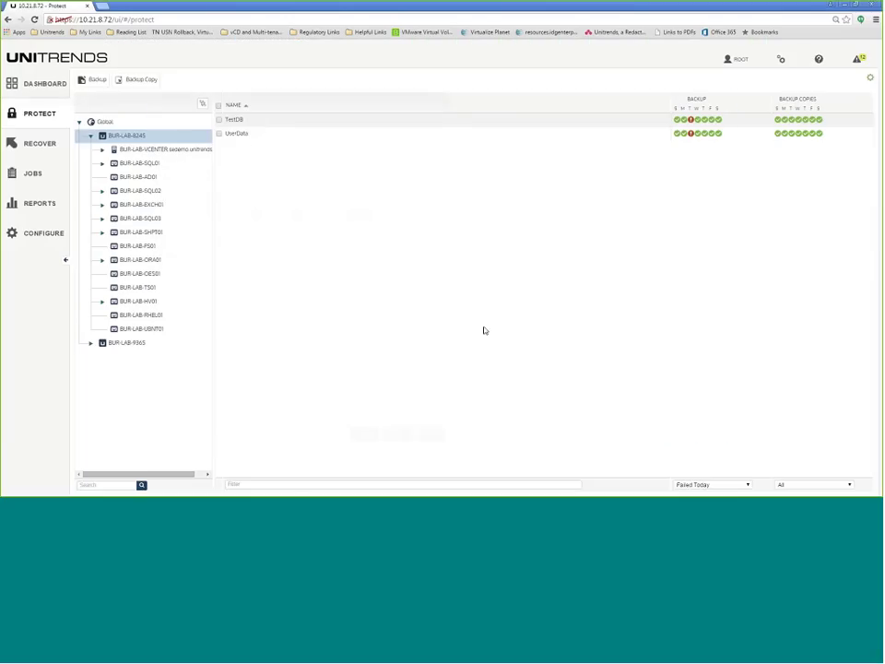
- Open the backup catalog for recovery and review its backup mode filter and instant recovery options
{"action": "left_click", "coordinate": [37, 144]}
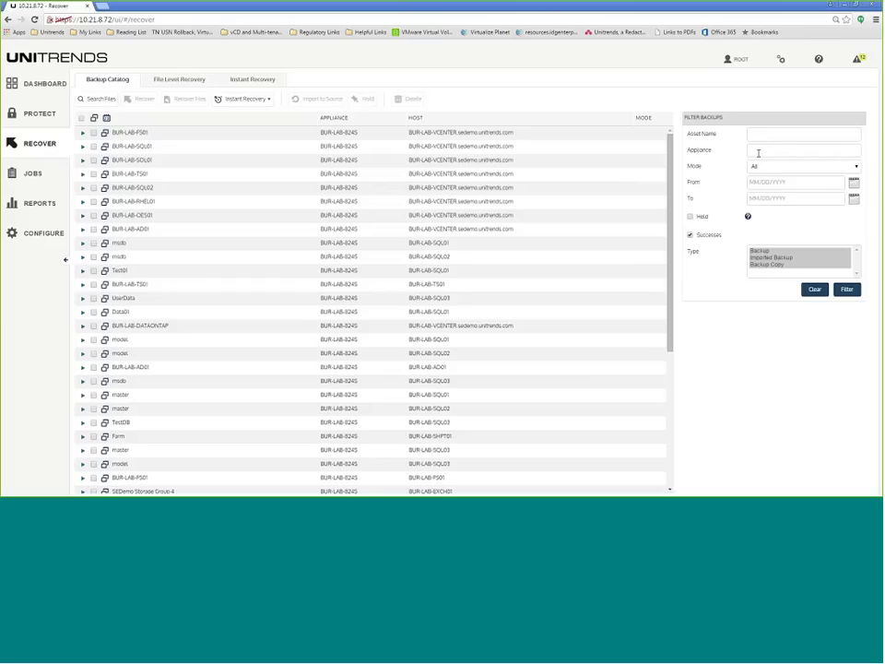
{"action": "left_click", "coordinate": [779, 167]}
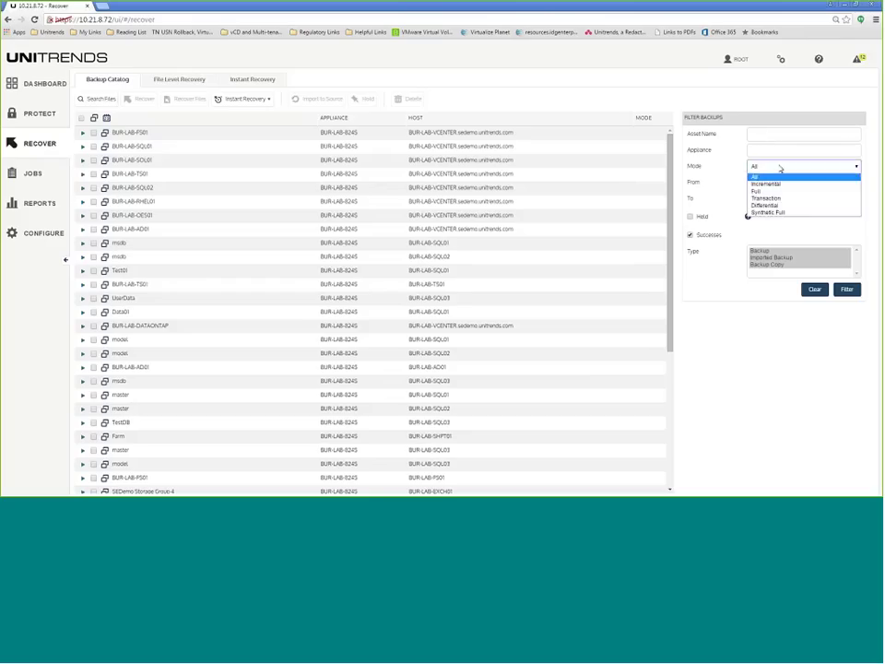
{"action": "left_click", "coordinate": [781, 172]}
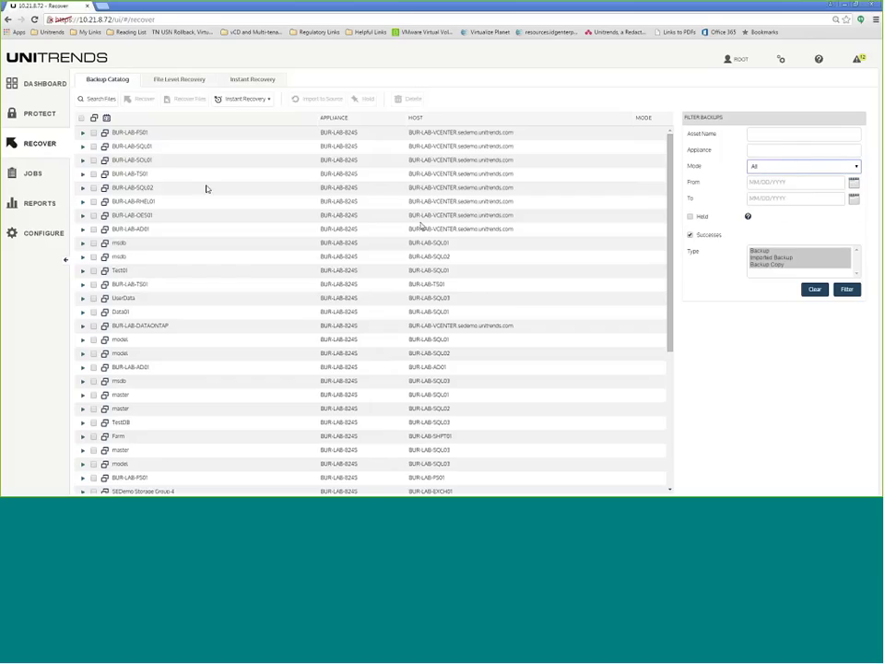
{"action": "left_click", "coordinate": [259, 102]}
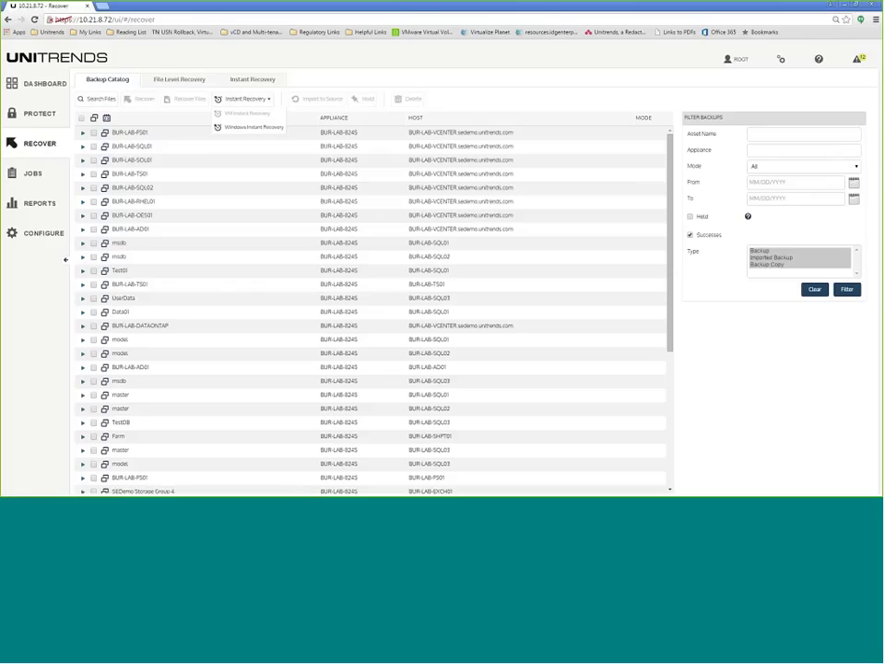
- Show the details of the BUR-LAB-DATAONTAP Daily job and review the list of recent jobs
{"action": "left_click", "coordinate": [52, 171]}
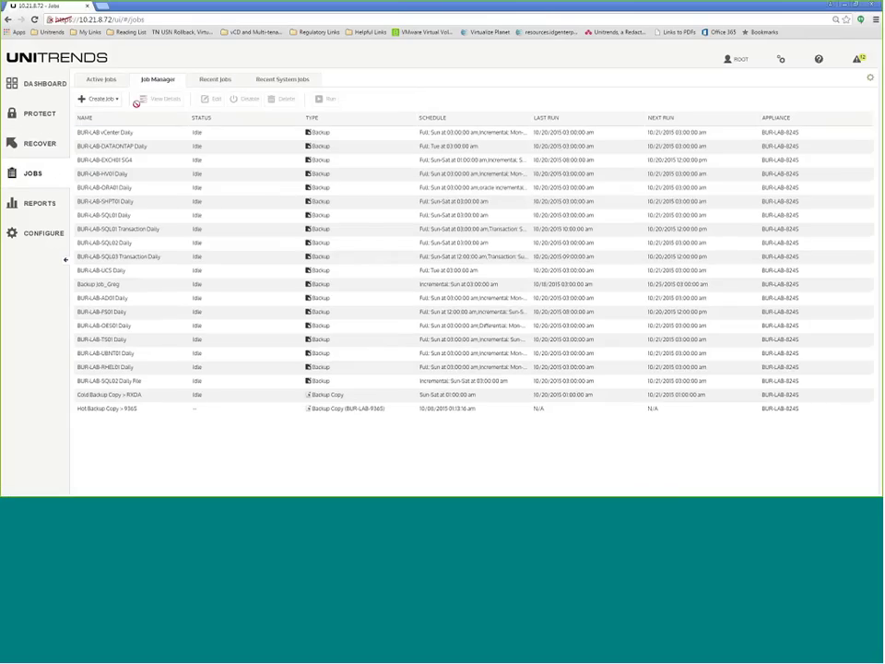
{"action": "left_click", "coordinate": [150, 150]}
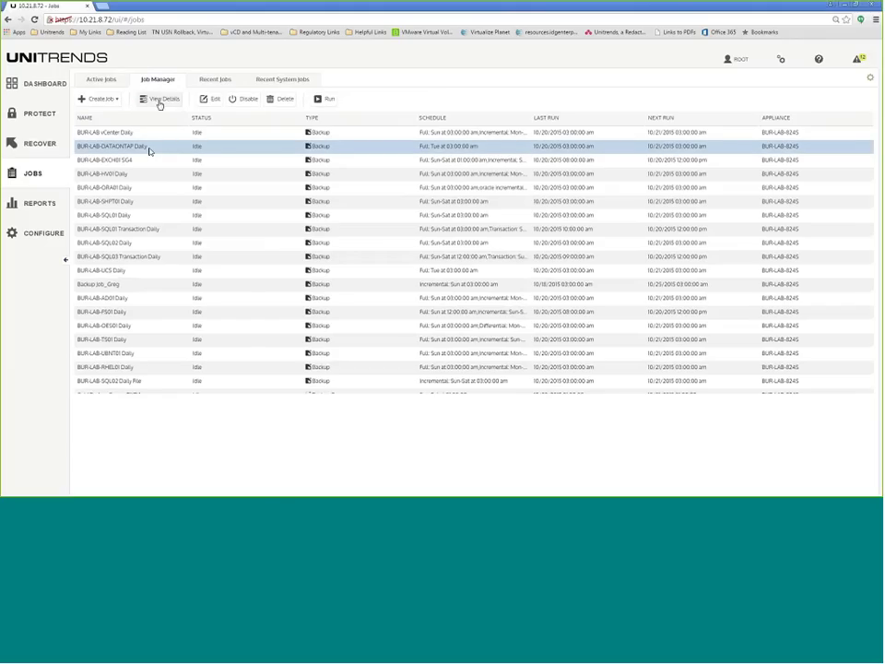
{"action": "left_click", "coordinate": [159, 101]}
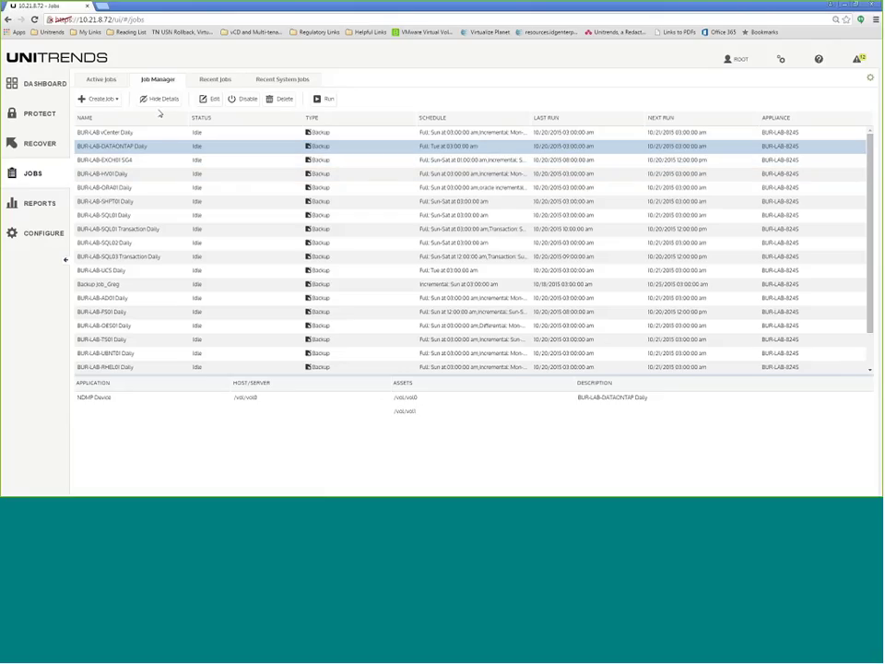
{"action": "left_click", "coordinate": [215, 80]}
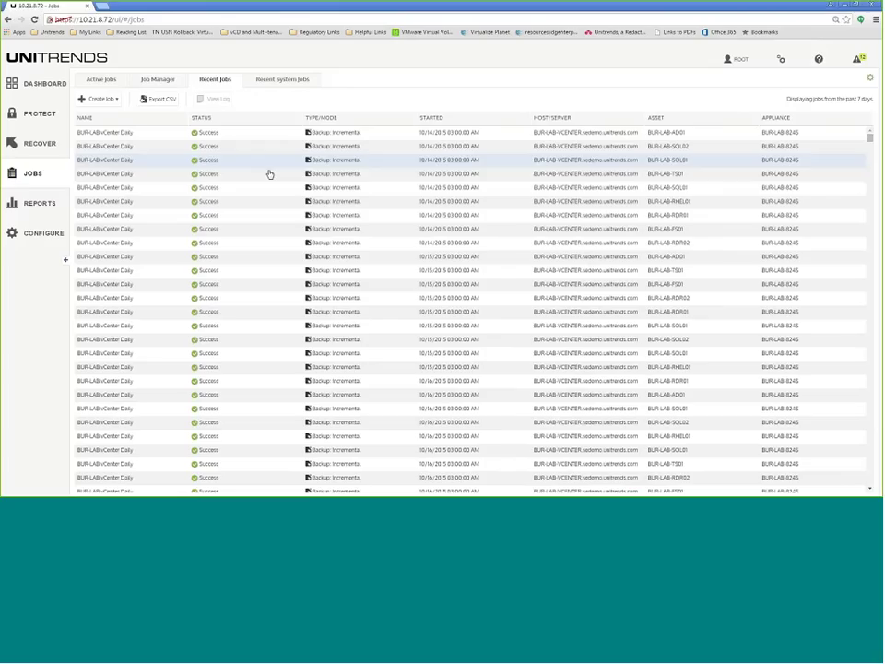
{"action": "left_click", "coordinate": [238, 161]}
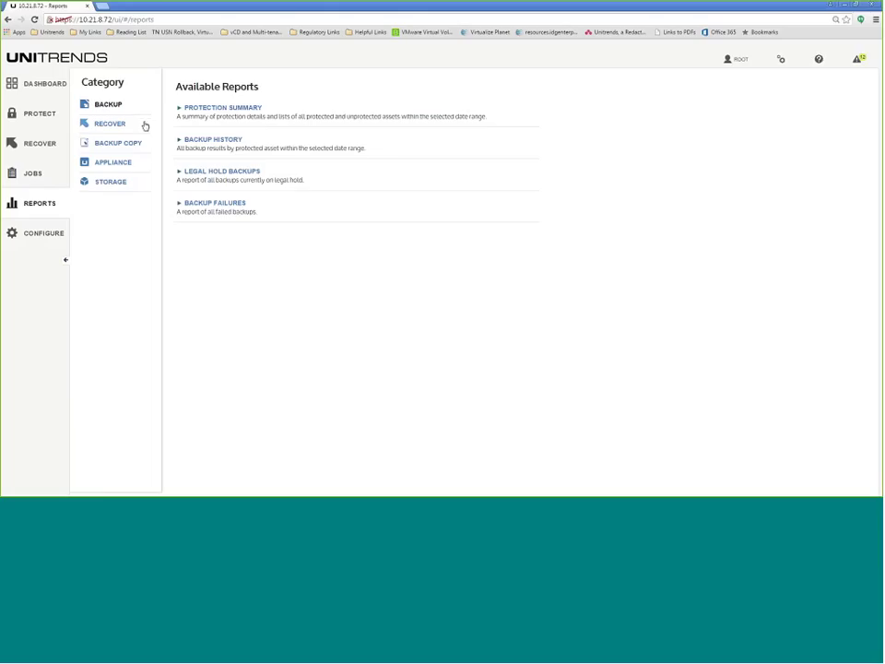
- Generate the Protection Summary report and examine its charts and its asset and backup tables
{"action": "left_click", "coordinate": [220, 109]}
{"action": "left_click", "coordinate": [221, 190]}
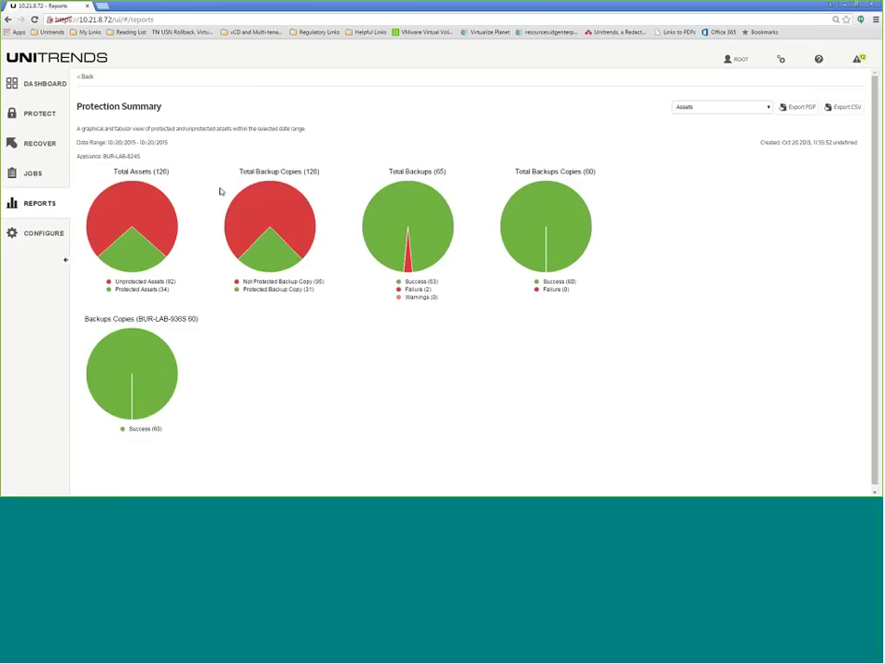
{"action": "scroll", "coordinate": [691, 264], "scroll_direction": "down", "scroll_amount": 2}
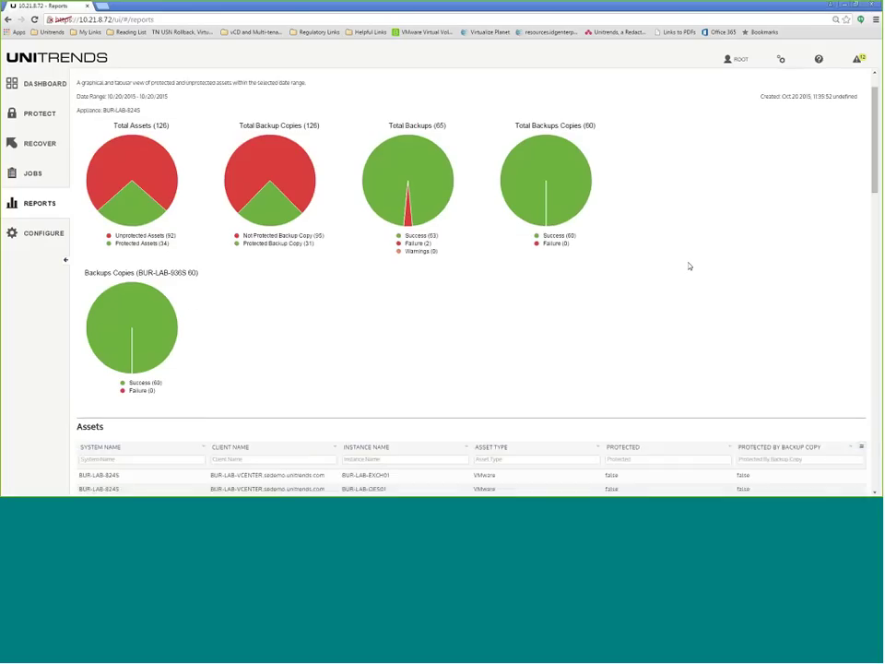
{"action": "scroll", "coordinate": [690, 265], "scroll_direction": "up", "scroll_amount": 1}
{"action": "scroll", "coordinate": [686, 267], "scroll_direction": "down", "scroll_amount": 8}
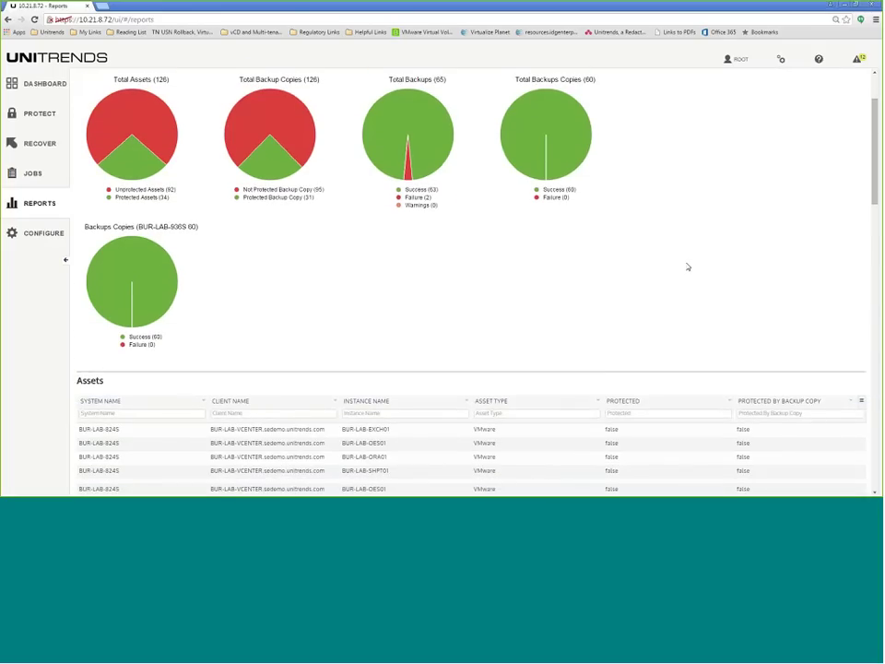
{"action": "scroll", "coordinate": [682, 266], "scroll_direction": "down", "scroll_amount": 2}
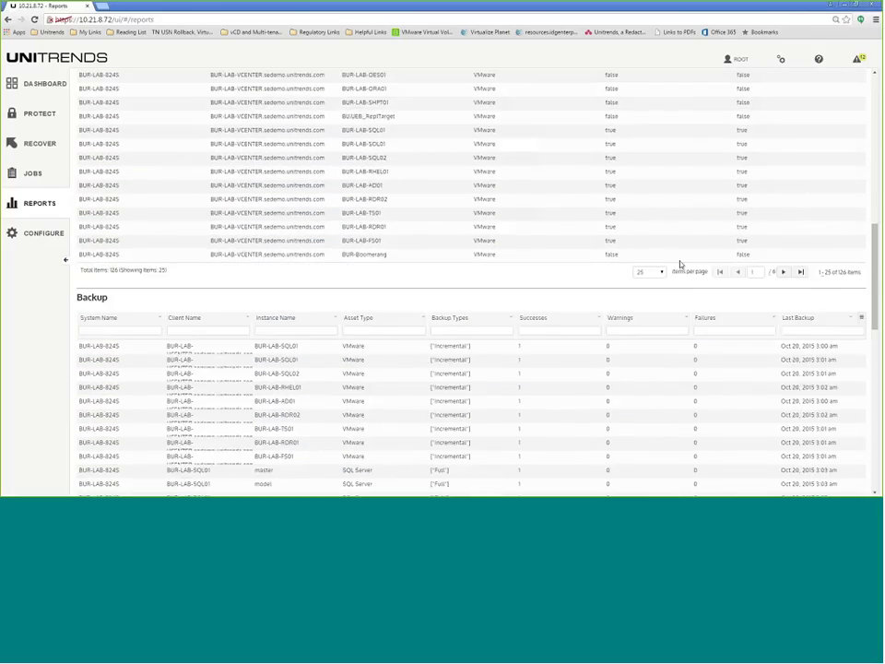
{"action": "scroll", "coordinate": [681, 263], "scroll_direction": "up", "scroll_amount": 7}
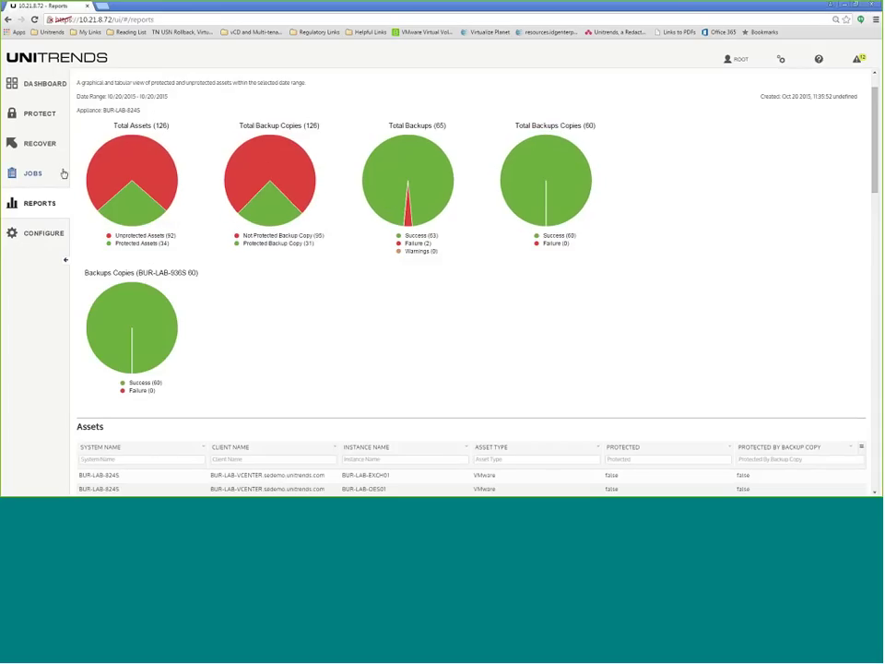
{"action": "scroll", "coordinate": [181, 139], "scroll_direction": "up", "scroll_amount": 1}
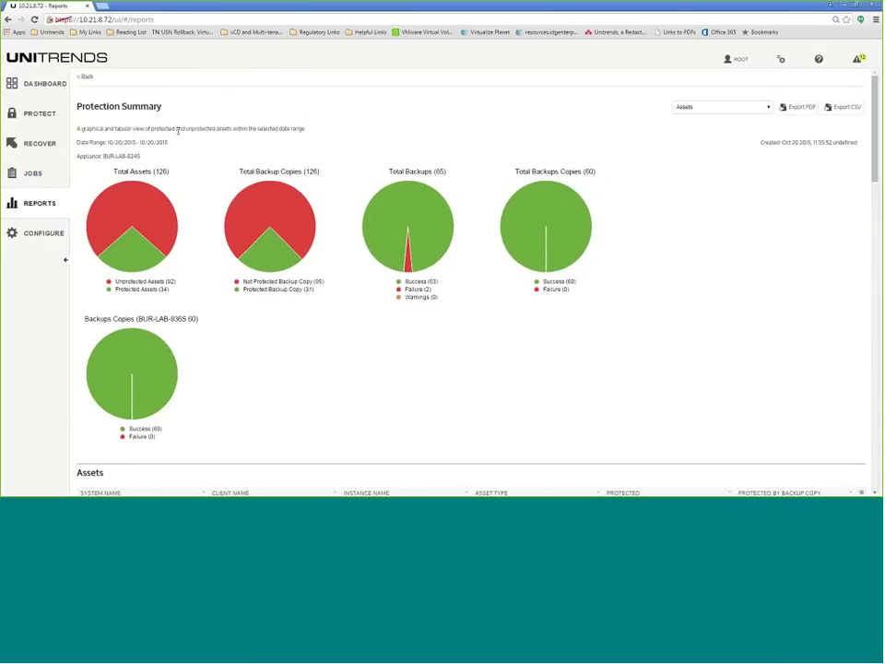
- Return to the available reports and generate the Storage report to review storage totals and usage
{"action": "left_click", "coordinate": [84, 76]}
{"action": "left_click", "coordinate": [110, 180]}
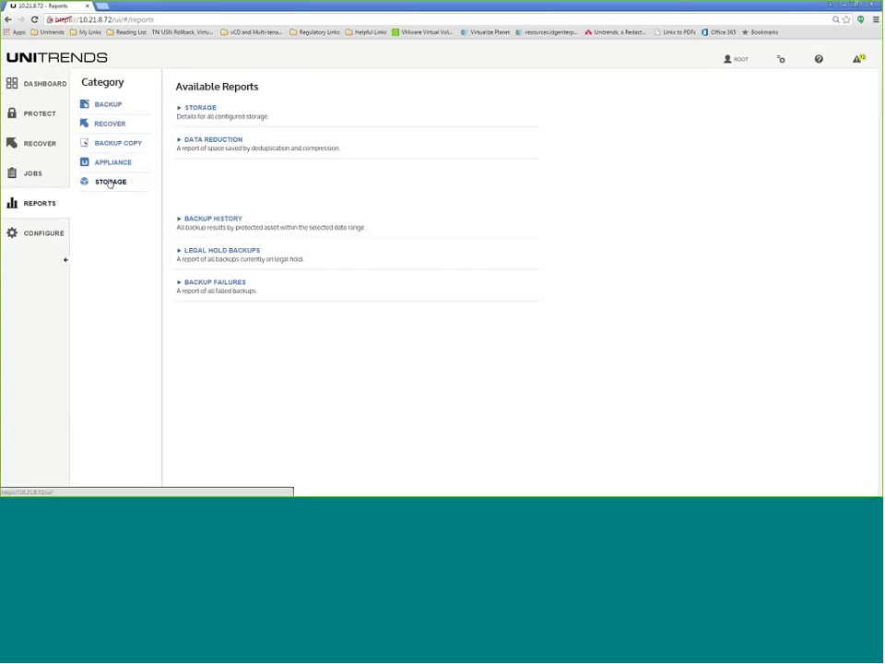
{"action": "left_click", "coordinate": [198, 109]}
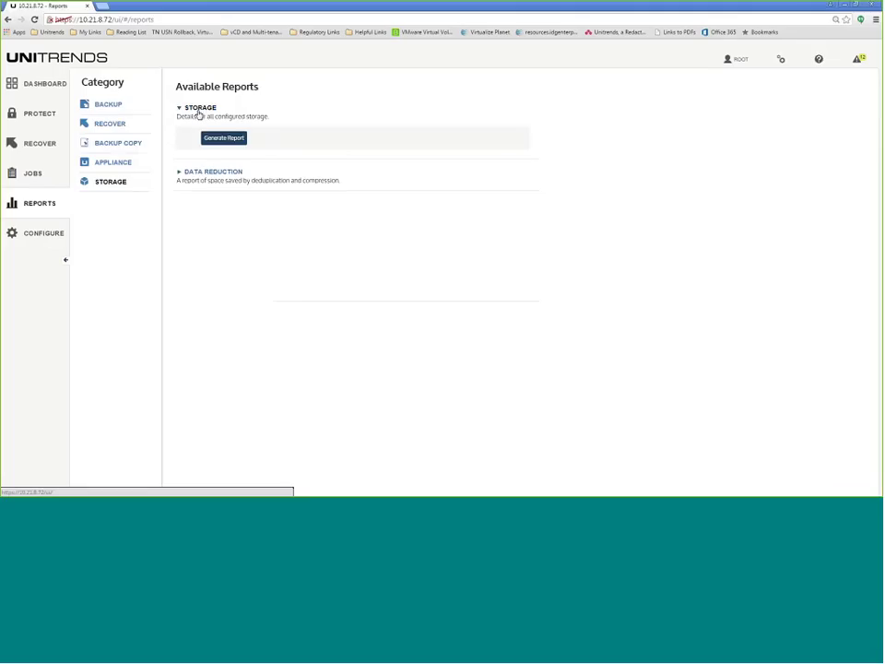
{"action": "left_click", "coordinate": [220, 138]}
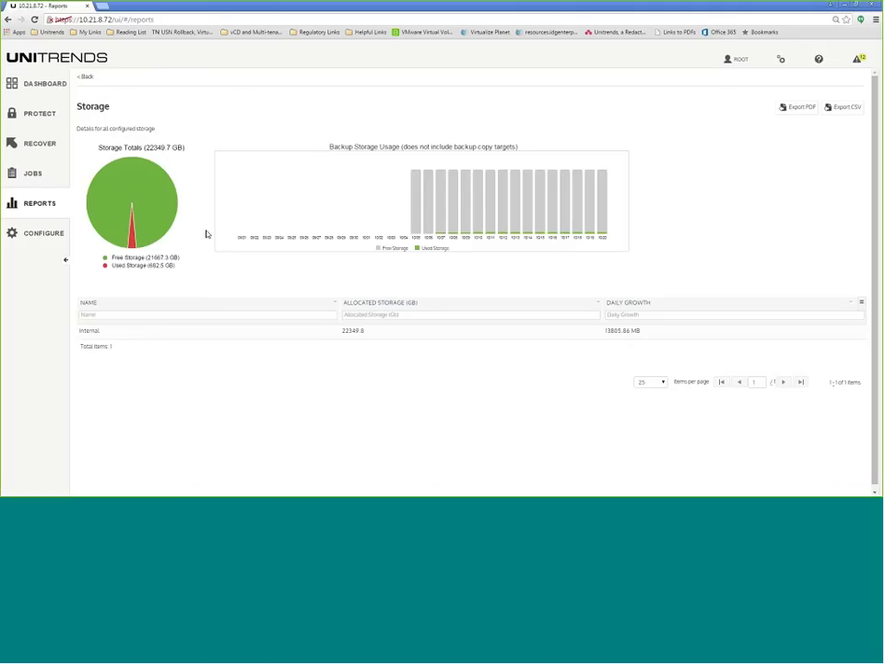
{"action": "mouse_move", "coordinate": [243, 211]}
- Open the appliance configuration and review the Unitrends target types that can be added as backup copy targets for BUR-LAB-824S
{"action": "left_click", "coordinate": [42, 234]}
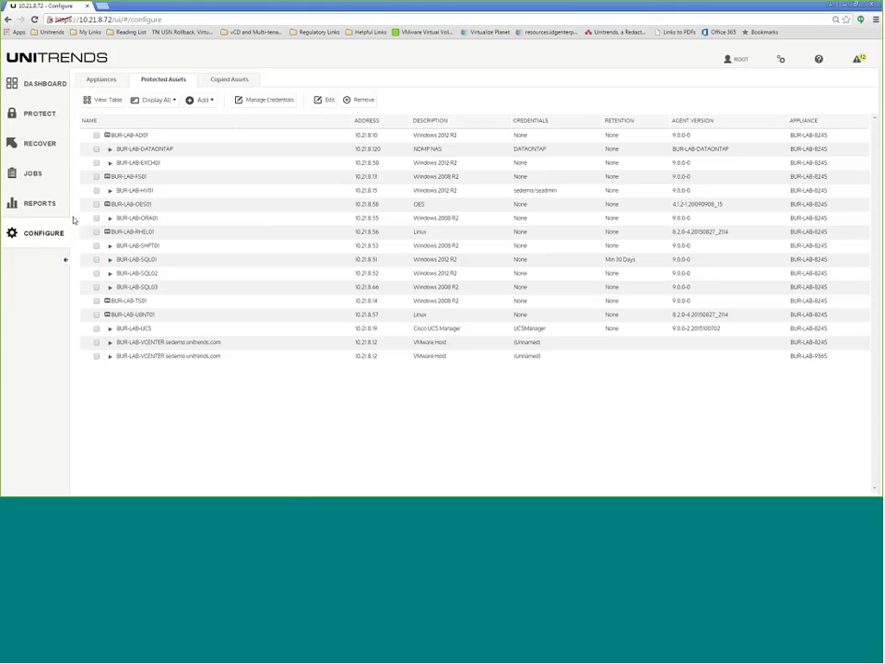
{"action": "left_click", "coordinate": [103, 79]}
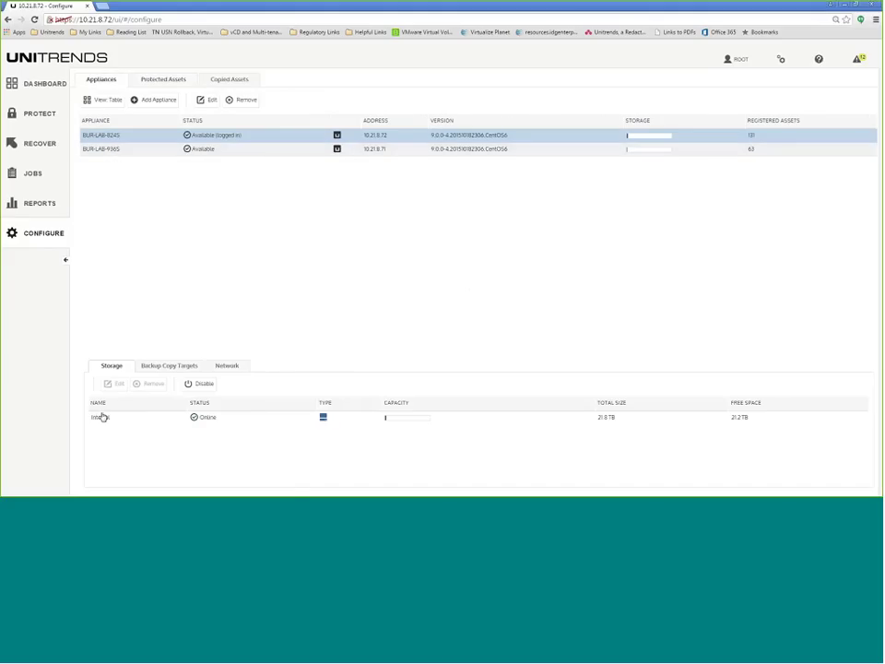
{"action": "left_click", "coordinate": [175, 366]}
{"action": "left_click", "coordinate": [132, 383]}
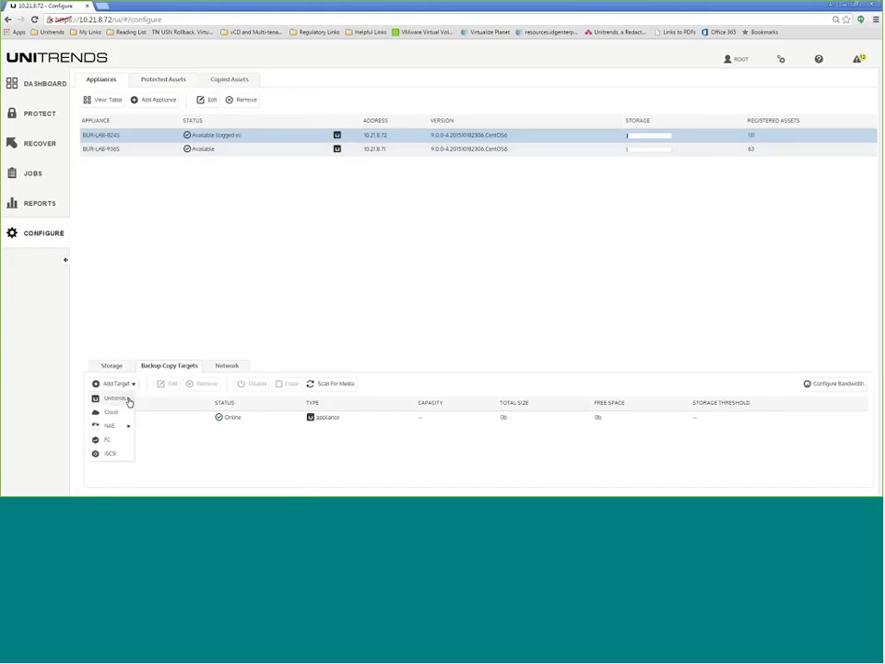
{"action": "mouse_move", "coordinate": [130, 402]}
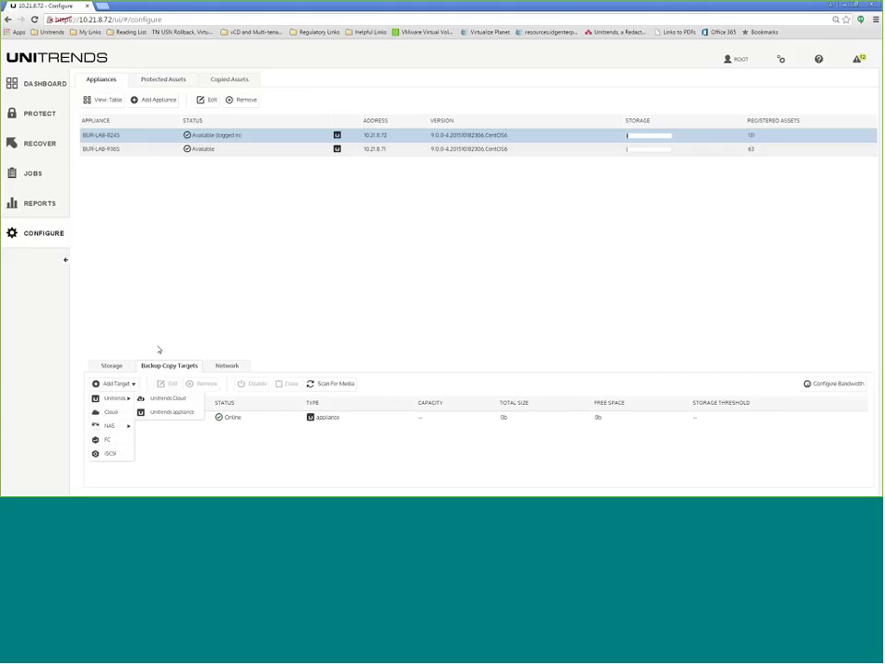
- Show the protected assets in the configuration and review the kinds of assets that can be added and the available display filters
{"action": "left_click", "coordinate": [189, 329]}
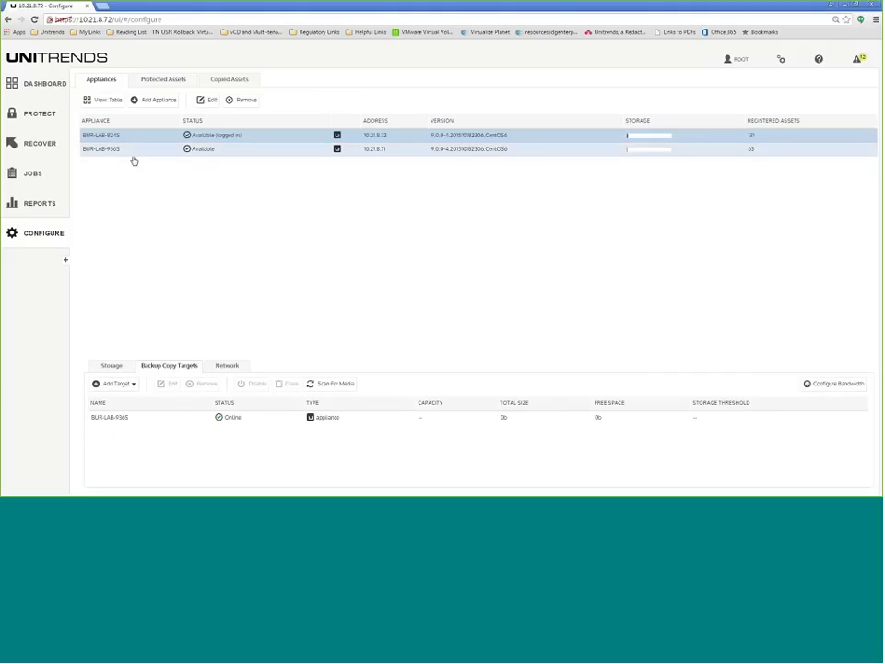
{"action": "left_click", "coordinate": [164, 79]}
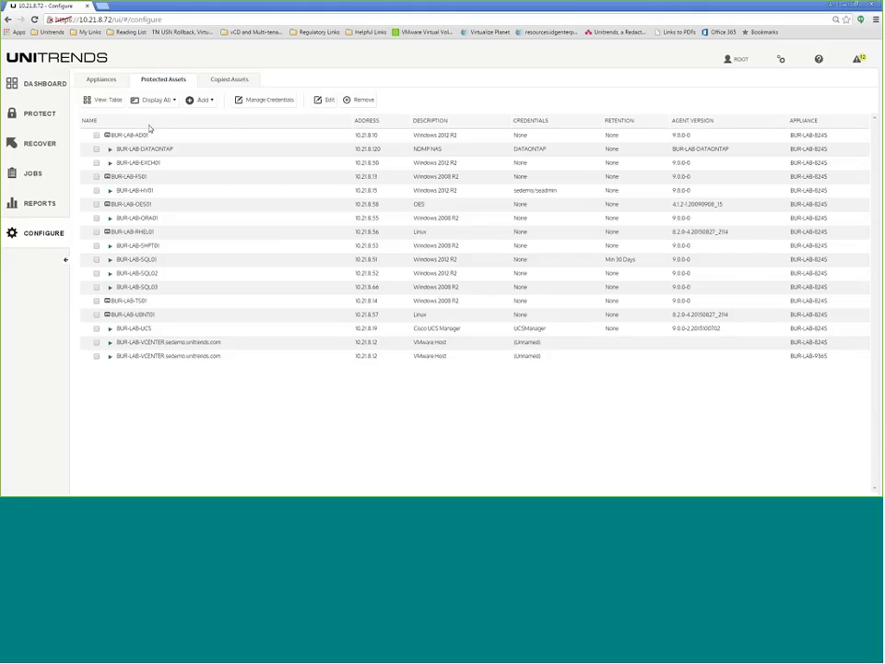
{"action": "left_click", "coordinate": [201, 103]}
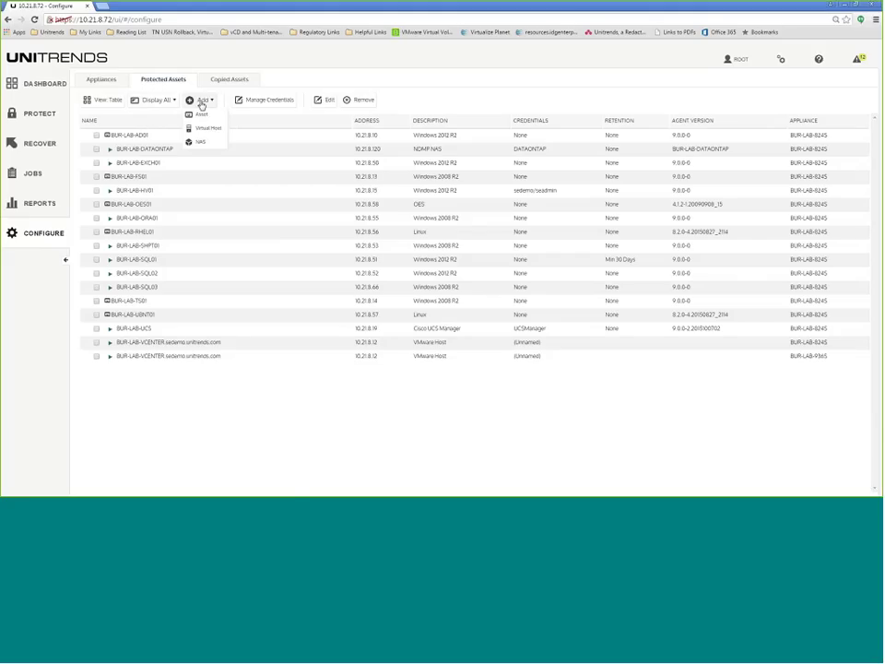
{"action": "left_click", "coordinate": [159, 124]}
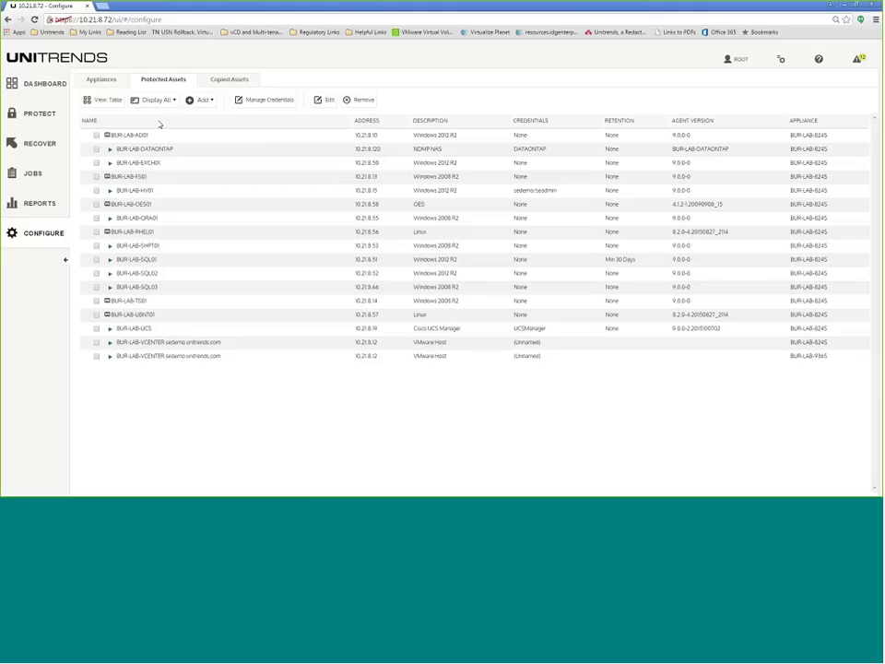
{"action": "left_click", "coordinate": [171, 102]}
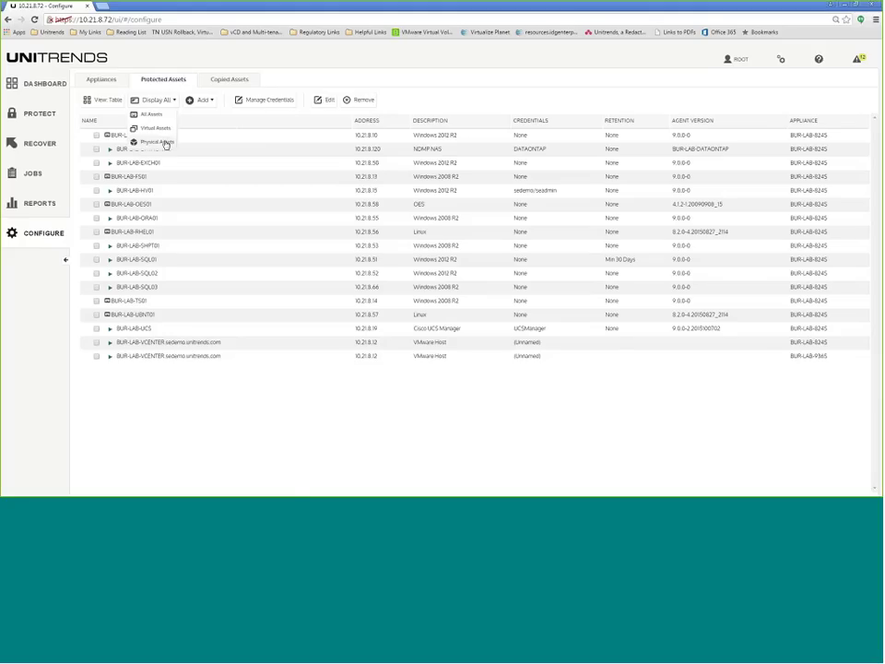
{"action": "left_click", "coordinate": [195, 122]}
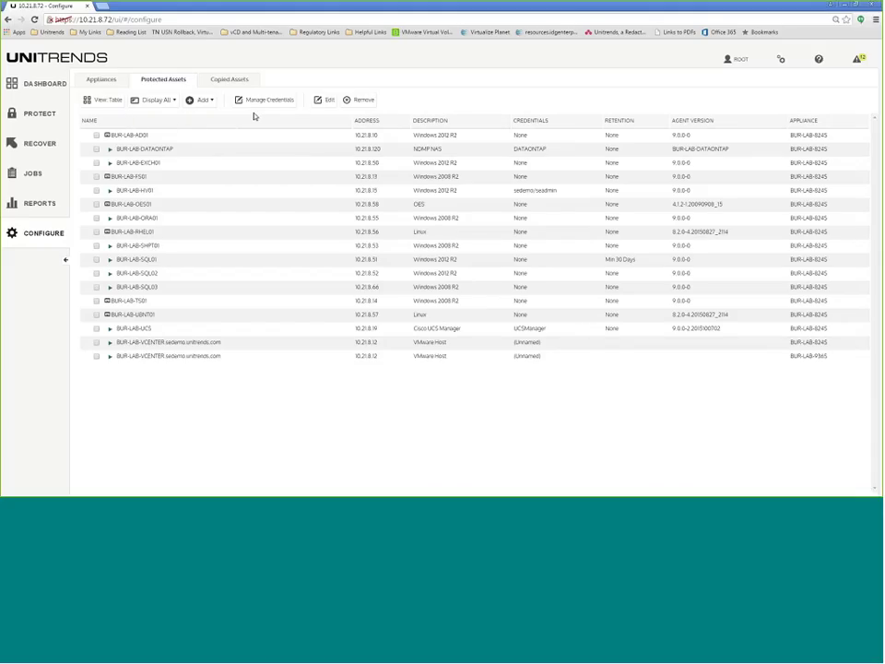
- Open the BUR-LAB-DATAONTAP asset for editing, review its credential and retention settings, and close it without saving
{"action": "left_click", "coordinate": [96, 149]}
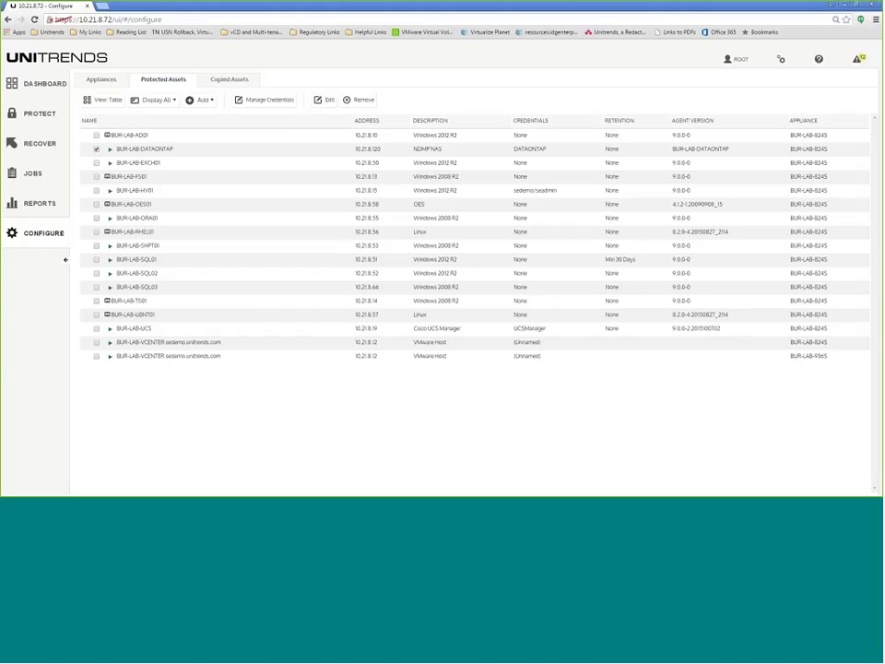
{"action": "left_click", "coordinate": [319, 101]}
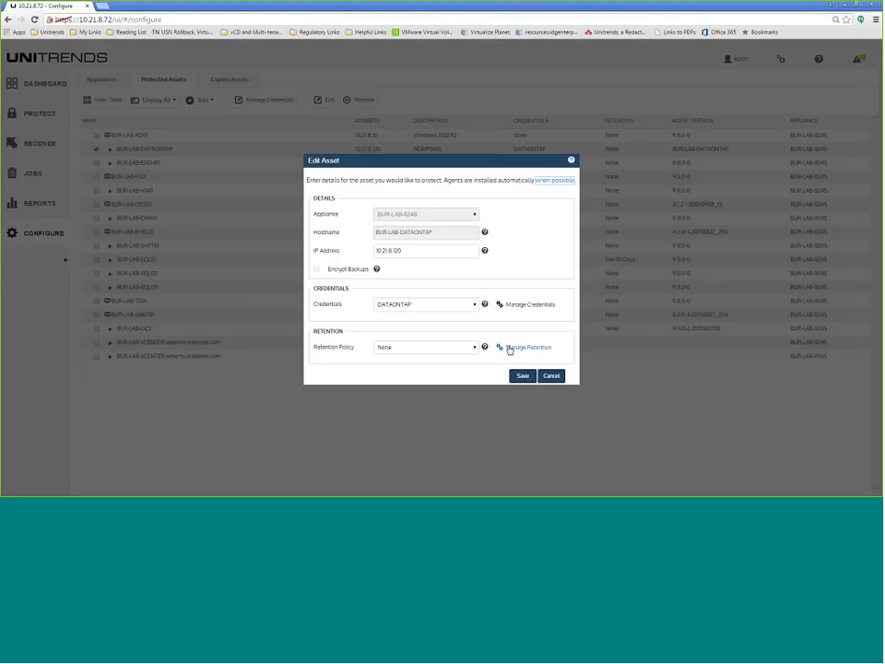
{"action": "left_click", "coordinate": [551, 376]}
- Return to the dashboard overview of backups, storage, recovery and active jobs
{"action": "left_click", "coordinate": [48, 86]}
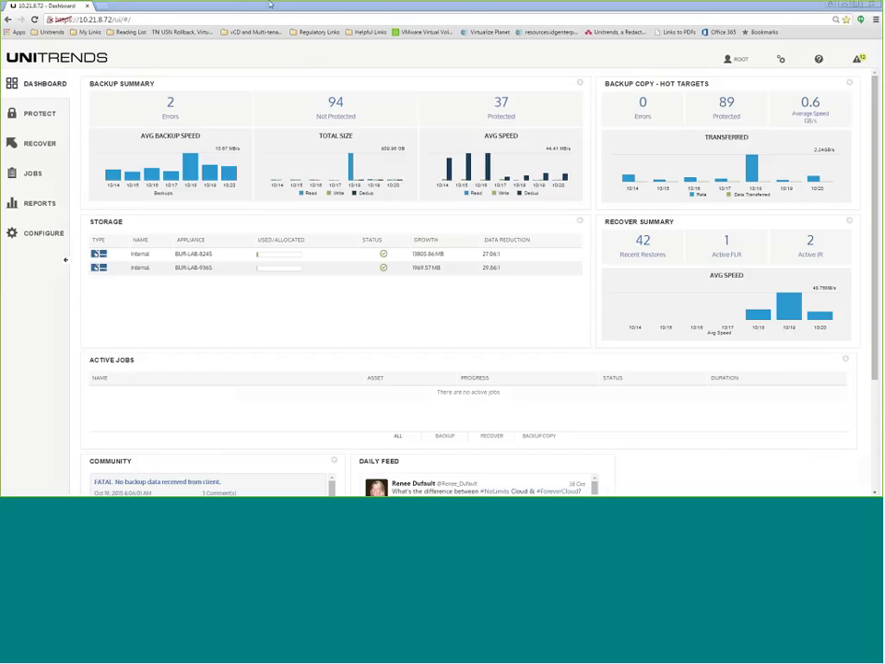
{"action": "left_click_drag", "start_coordinate": [226, 4], "coordinate": [286, 19]}
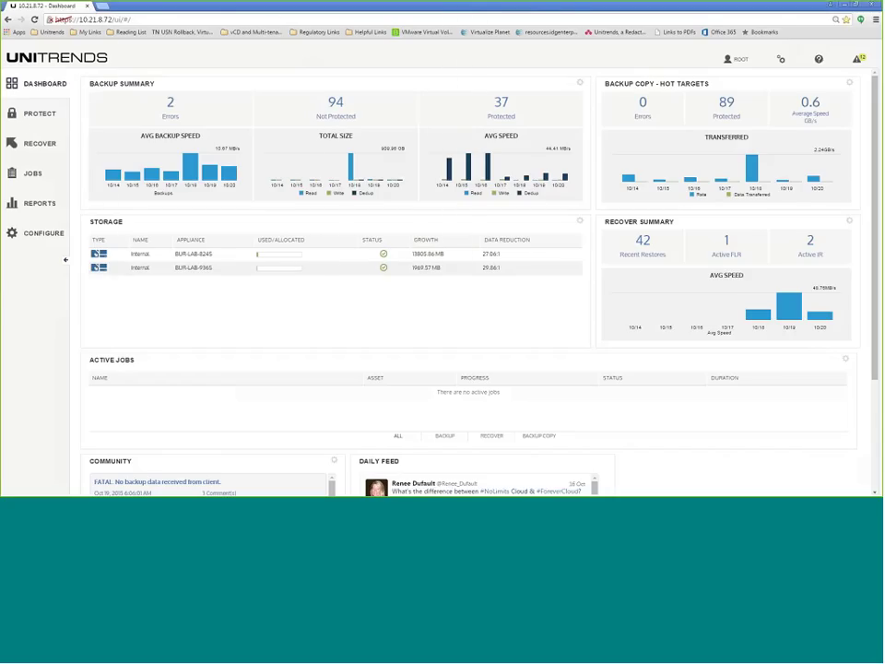